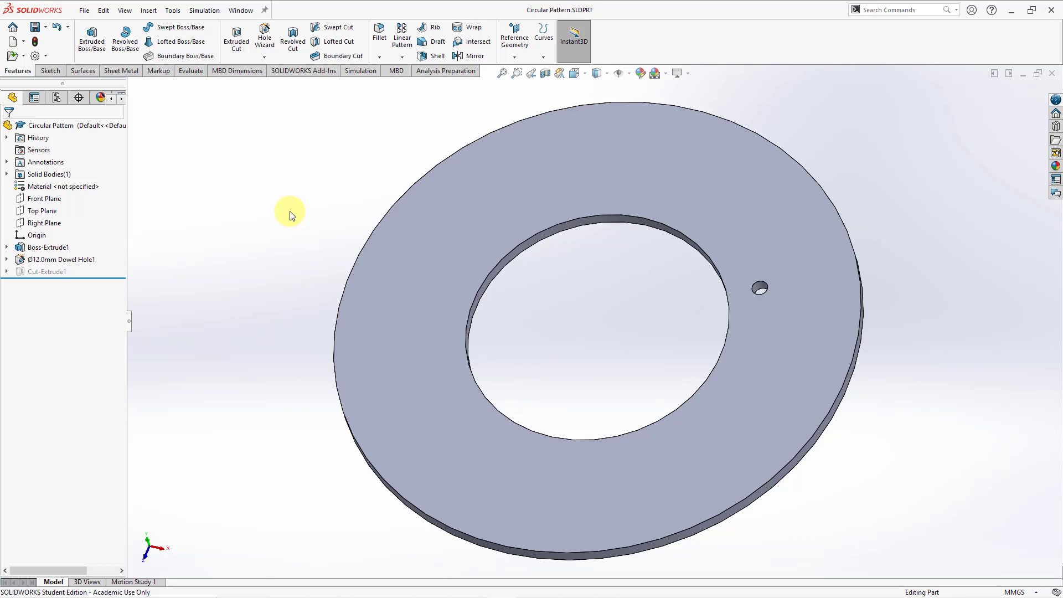
Inspect the ring's base extrusion and the 12 mm dowel hole by highlighting each feature in the model
{"action": "left_click", "coordinate": [62, 249]}
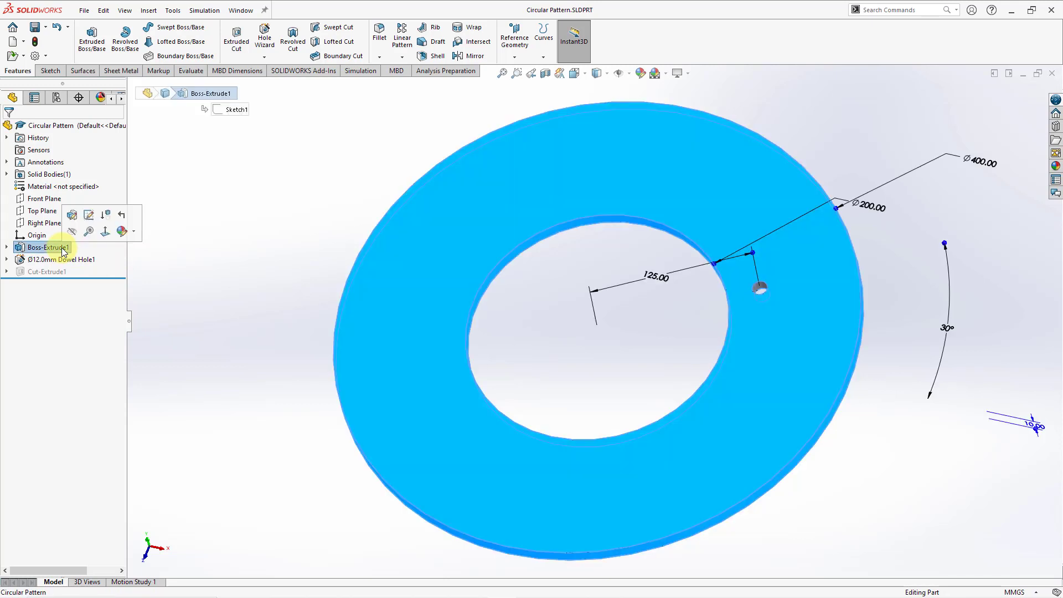
{"action": "left_click", "coordinate": [208, 249]}
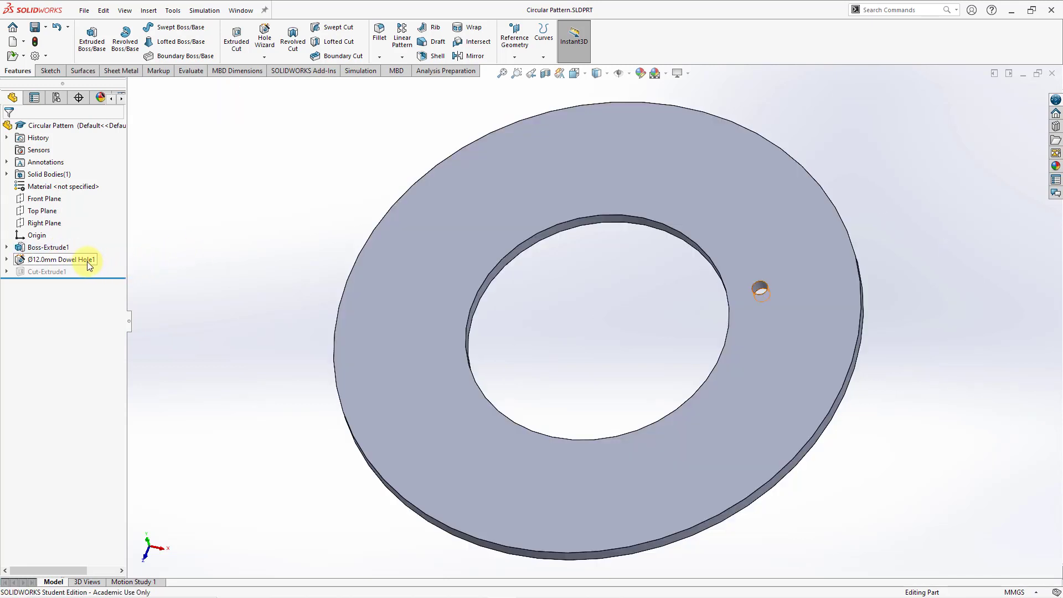
{"action": "left_click", "coordinate": [87, 261]}
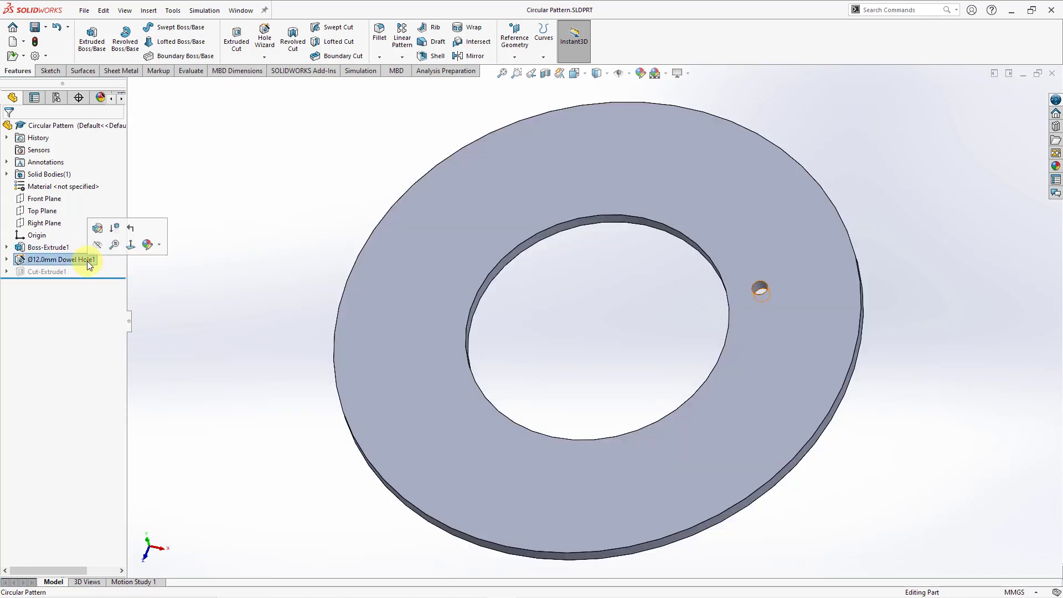
{"action": "left_click", "coordinate": [250, 227]}
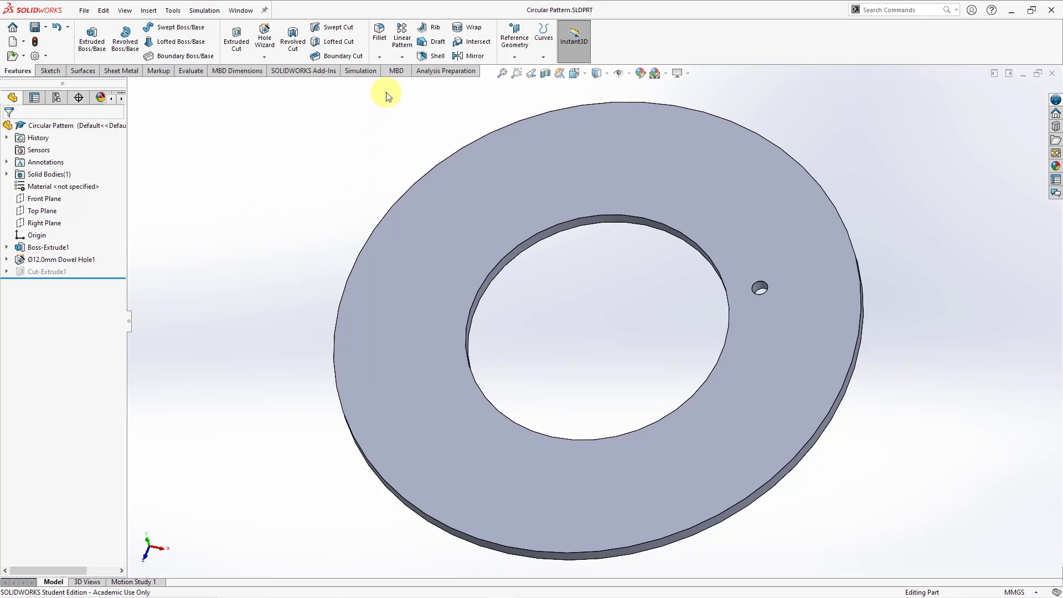
Start a Circular Pattern of the 12 mm dowel hole, using the ring's inner cylindrical face as the rotation reference
{"action": "left_click", "coordinate": [402, 58]}
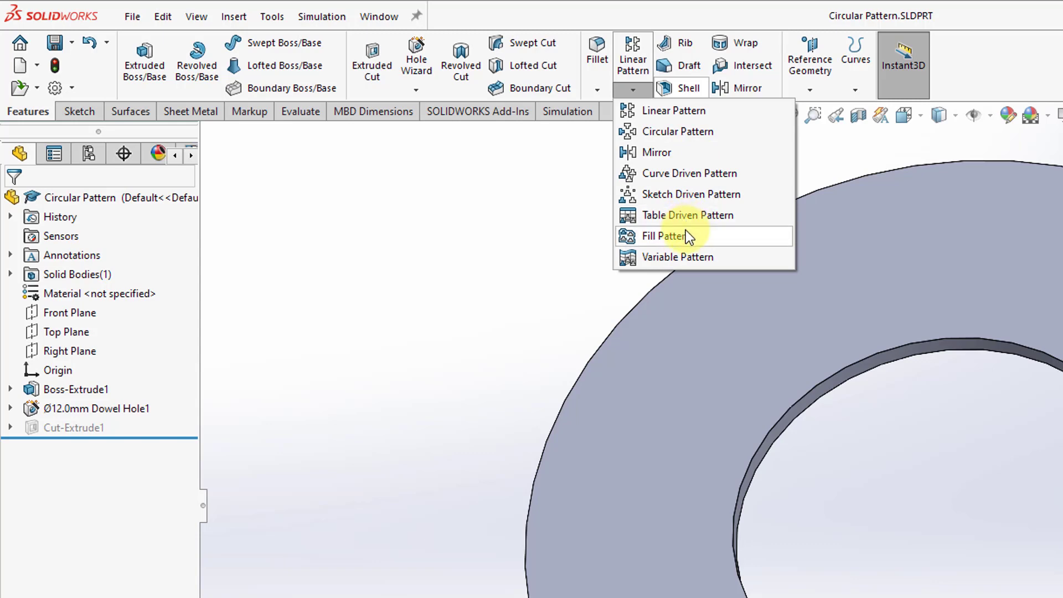
{"action": "left_click", "coordinate": [677, 131]}
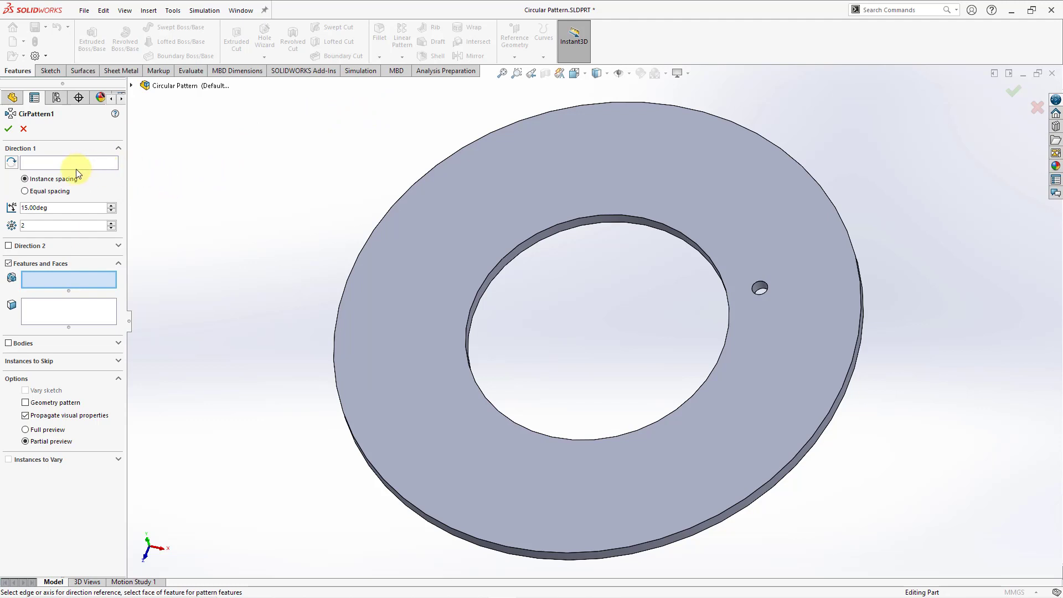
{"action": "left_click", "coordinate": [34, 161]}
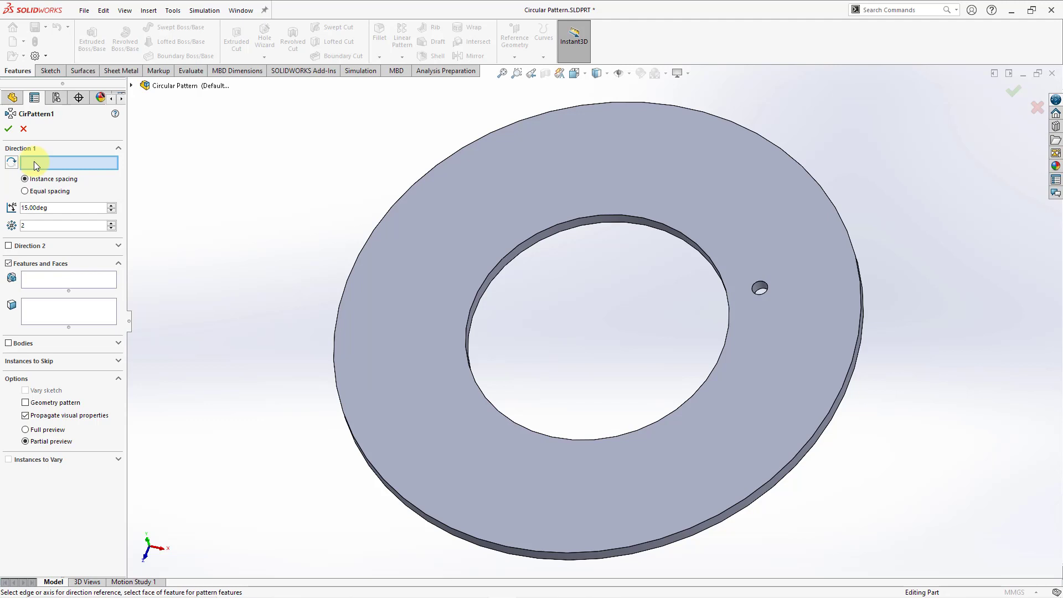
{"action": "left_click", "coordinate": [550, 231]}
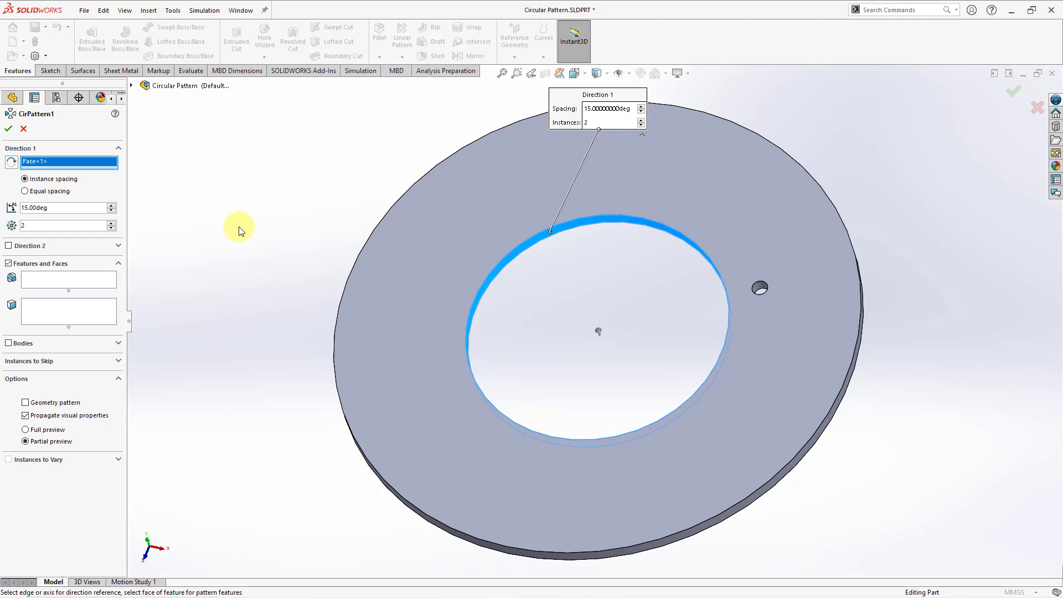
{"action": "left_click", "coordinate": [52, 279]}
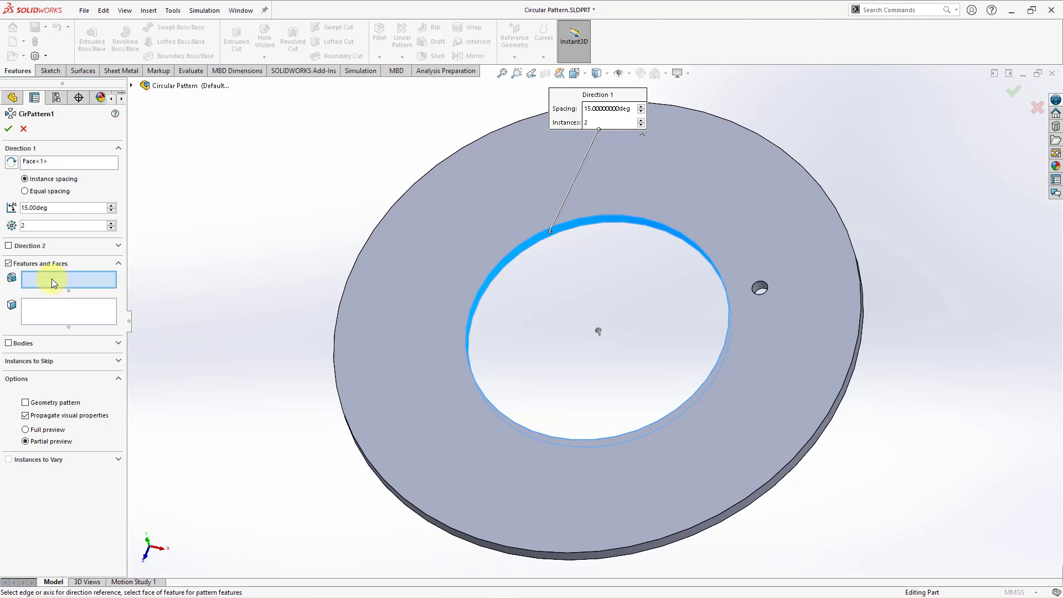
{"action": "left_click", "coordinate": [759, 287]}
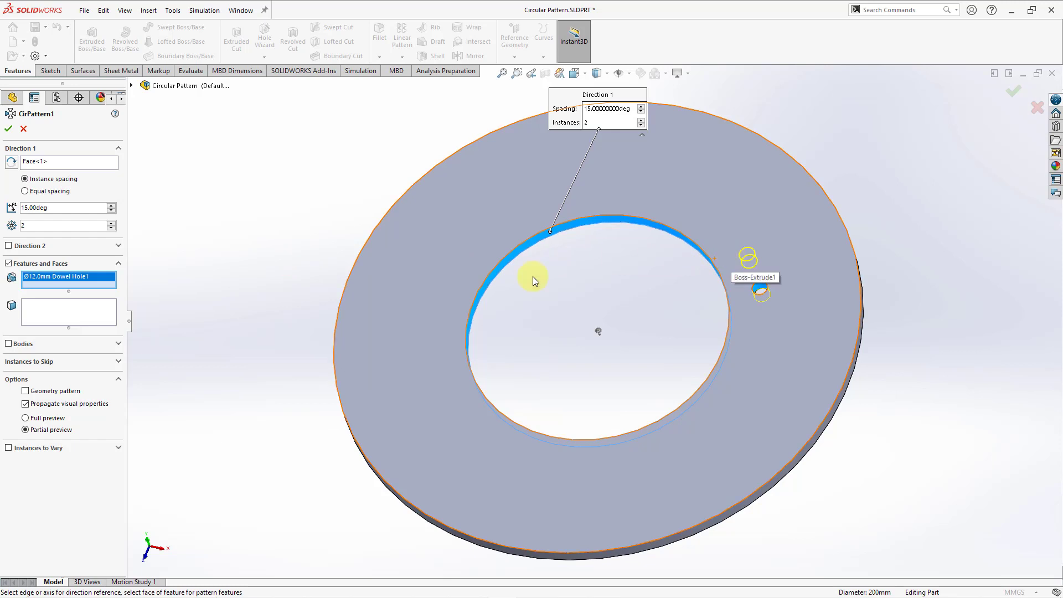
Compare the full and partial previews of the circular pattern, ending on the partial preview
{"action": "left_click", "coordinate": [36, 420]}
{"action": "left_click", "coordinate": [46, 431]}
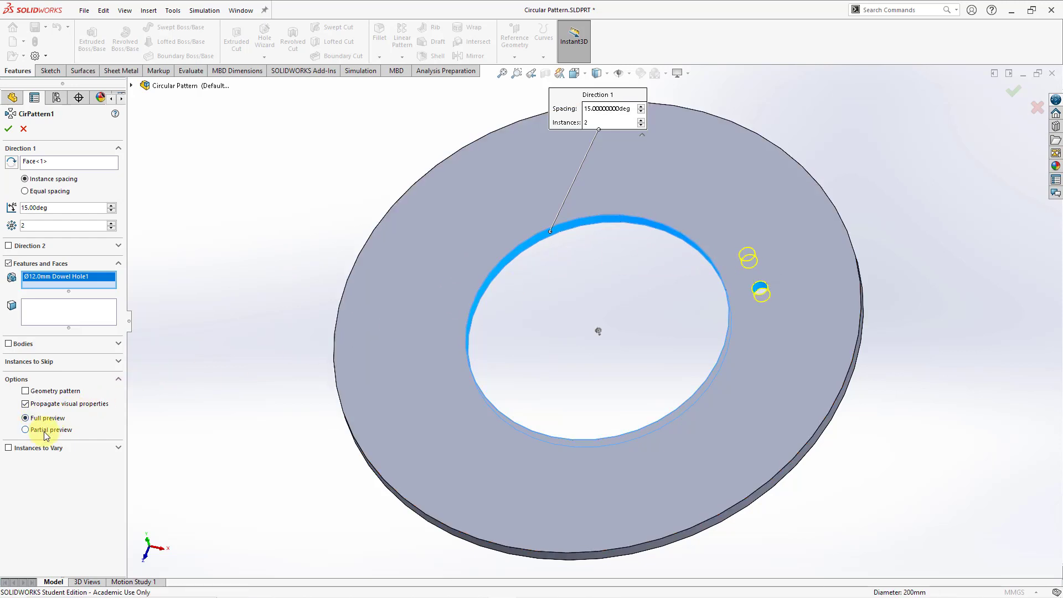
{"action": "left_click", "coordinate": [45, 420]}
{"action": "left_click", "coordinate": [66, 431]}
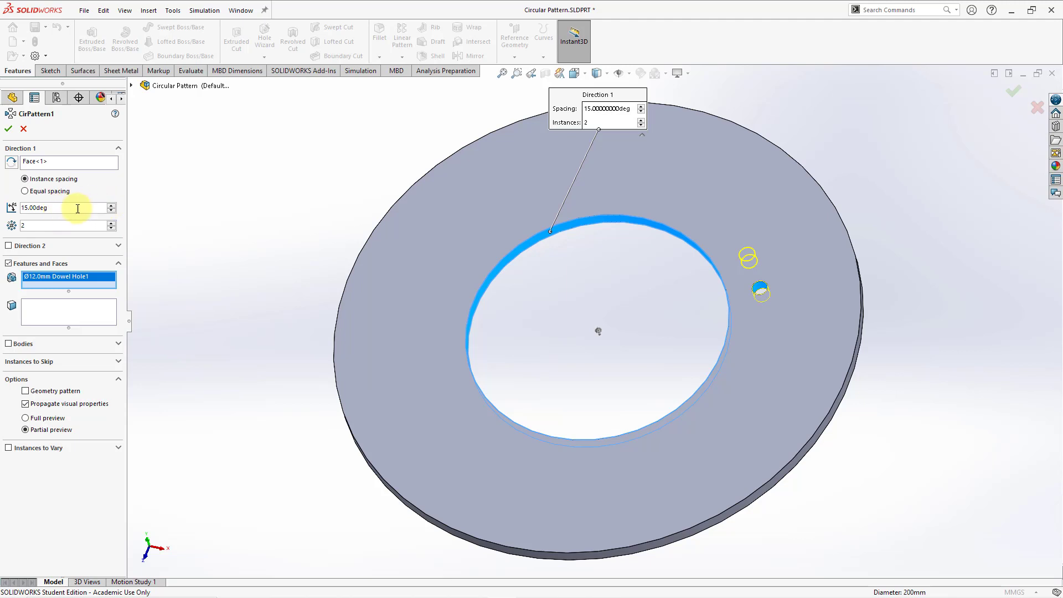
Set the Direction 1 angular spacing to 30 degrees and the number of instances to 6
{"action": "left_click_drag", "start_coordinate": [75, 207], "coordinate": [13, 207]}
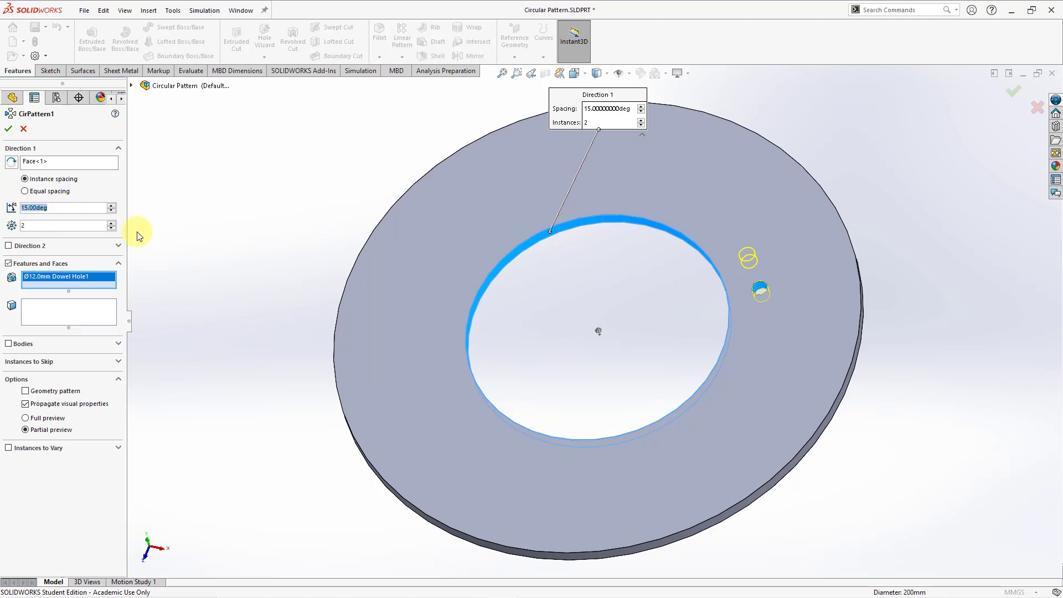
{"action": "type", "text": "30"}
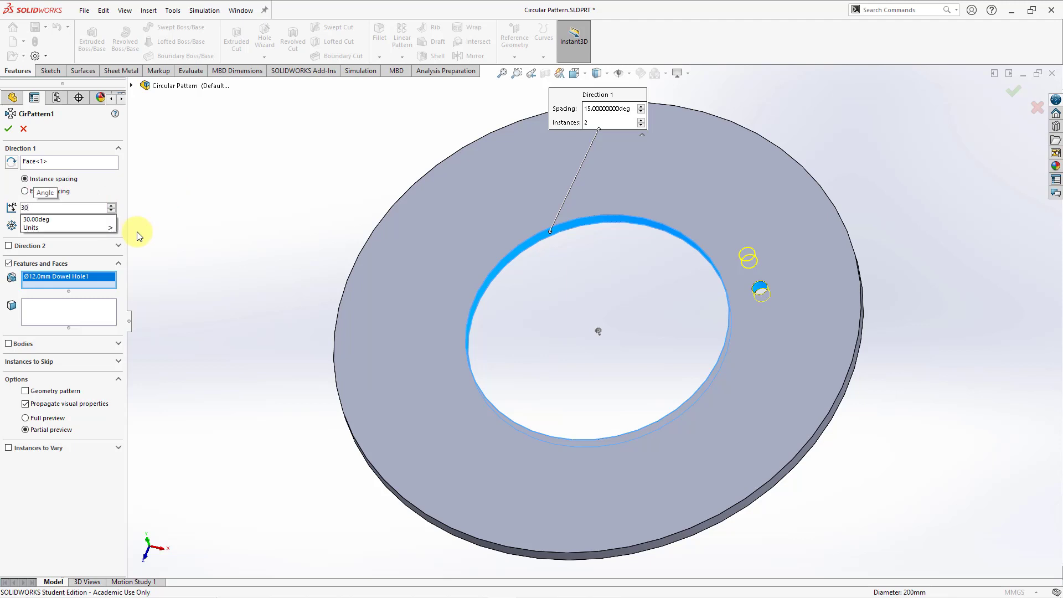
{"action": "key", "text": "Return"}
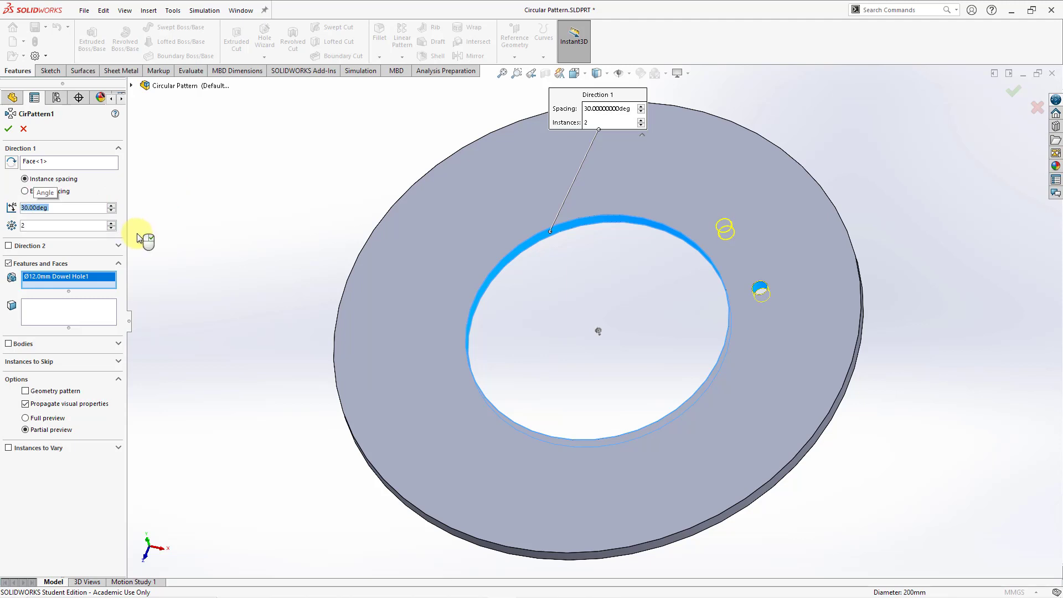
{"action": "left_click", "coordinate": [112, 223]}
{"action": "left_click", "coordinate": [112, 223]}
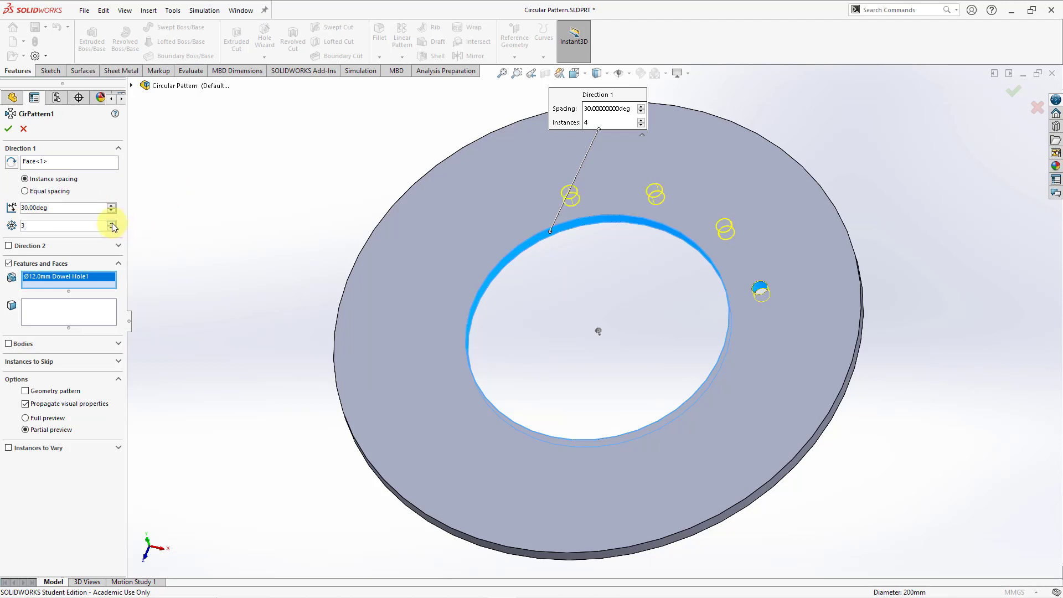
{"action": "left_click", "coordinate": [112, 223]}
{"action": "left_click", "coordinate": [112, 223]}
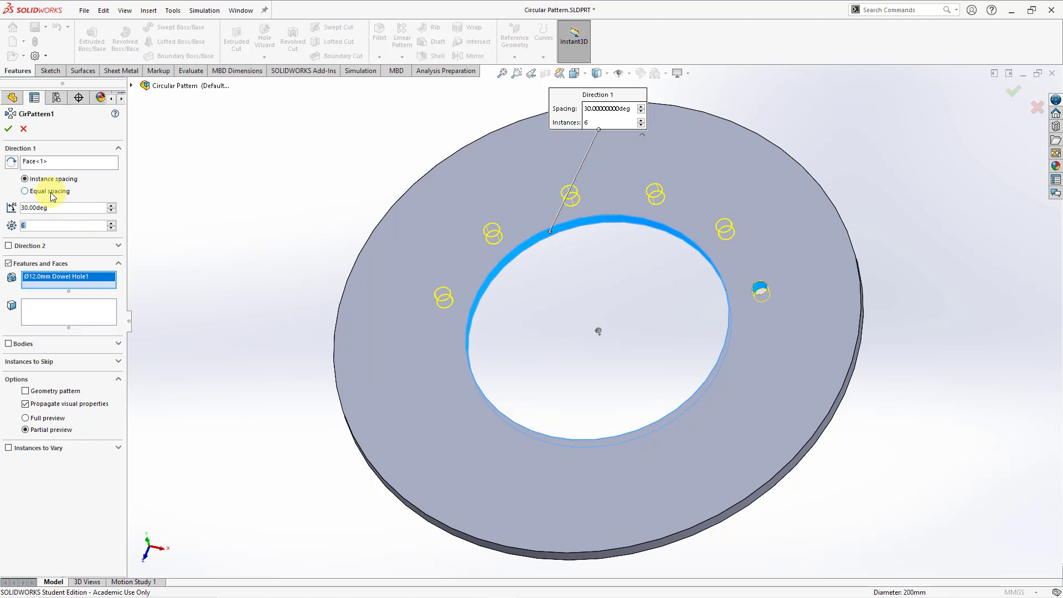
Try equal spacing over 360 degrees, and switch the pattern to bodies and back to features and faces
{"action": "left_click", "coordinate": [25, 191]}
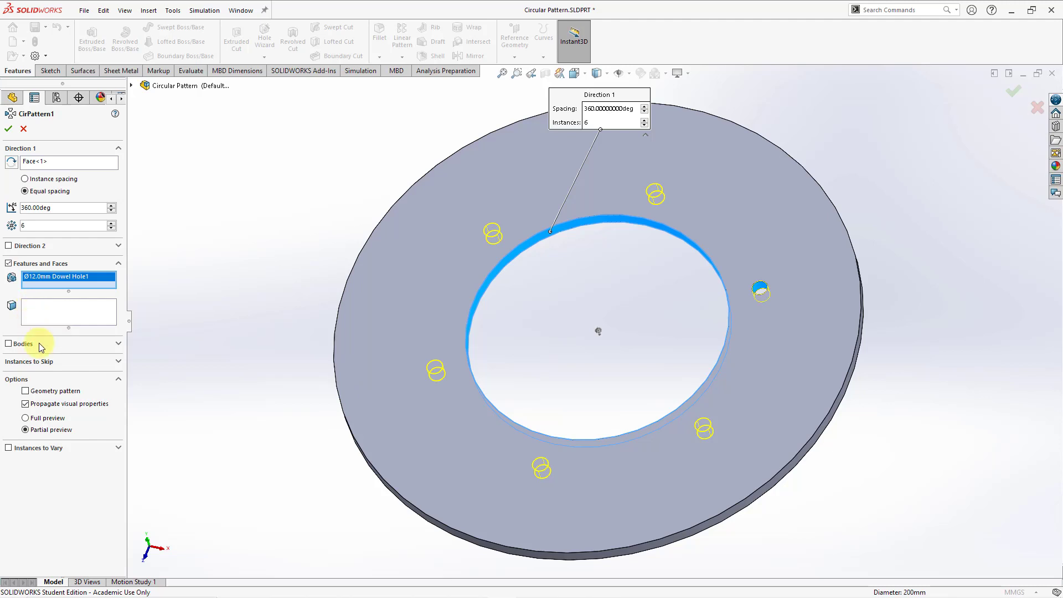
{"action": "left_click", "coordinate": [8, 344]}
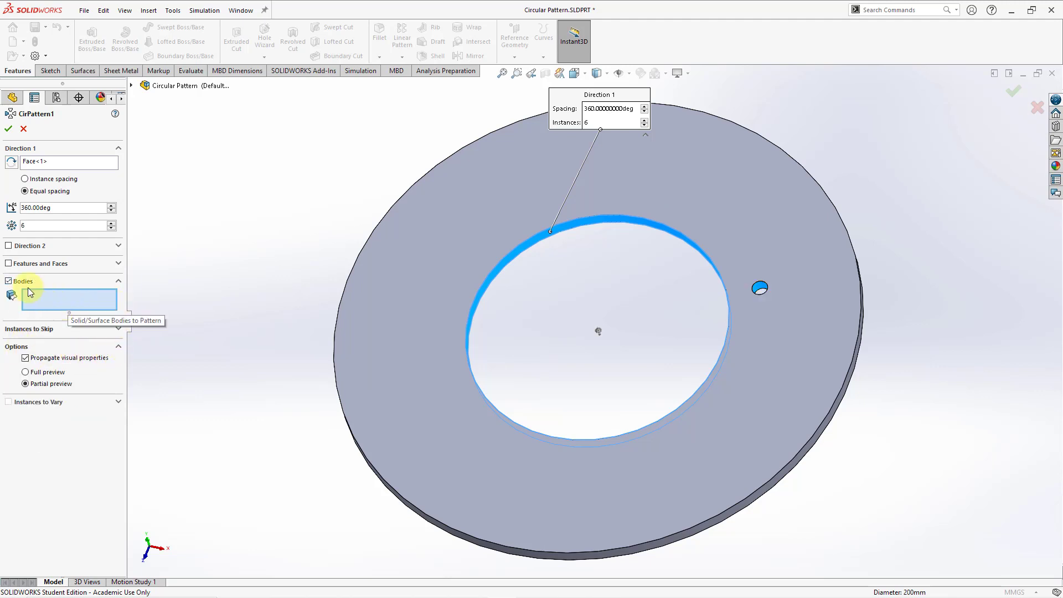
{"action": "left_click", "coordinate": [8, 282]}
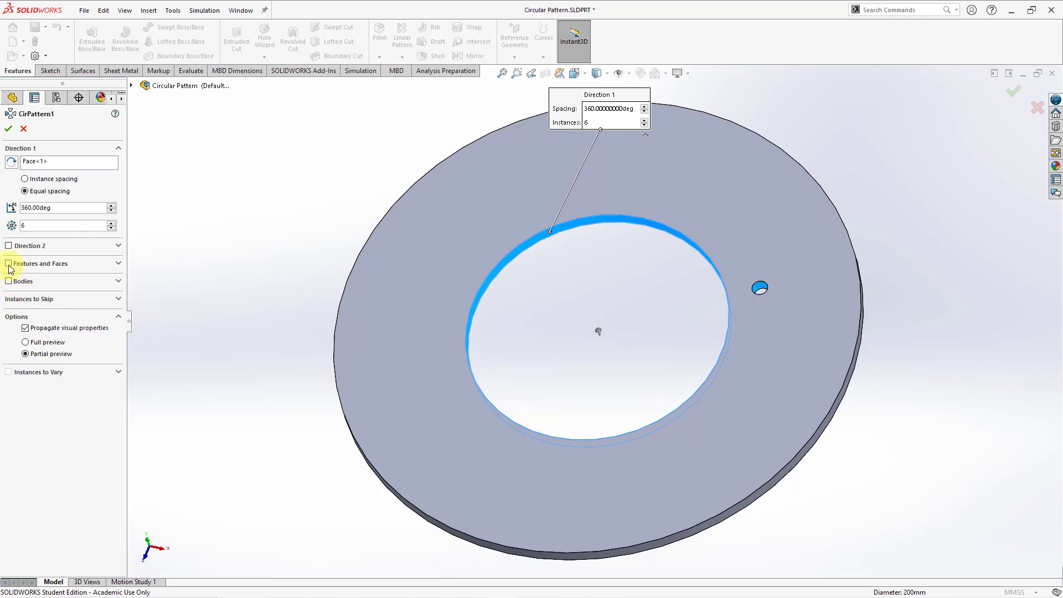
{"action": "left_click", "coordinate": [9, 263]}
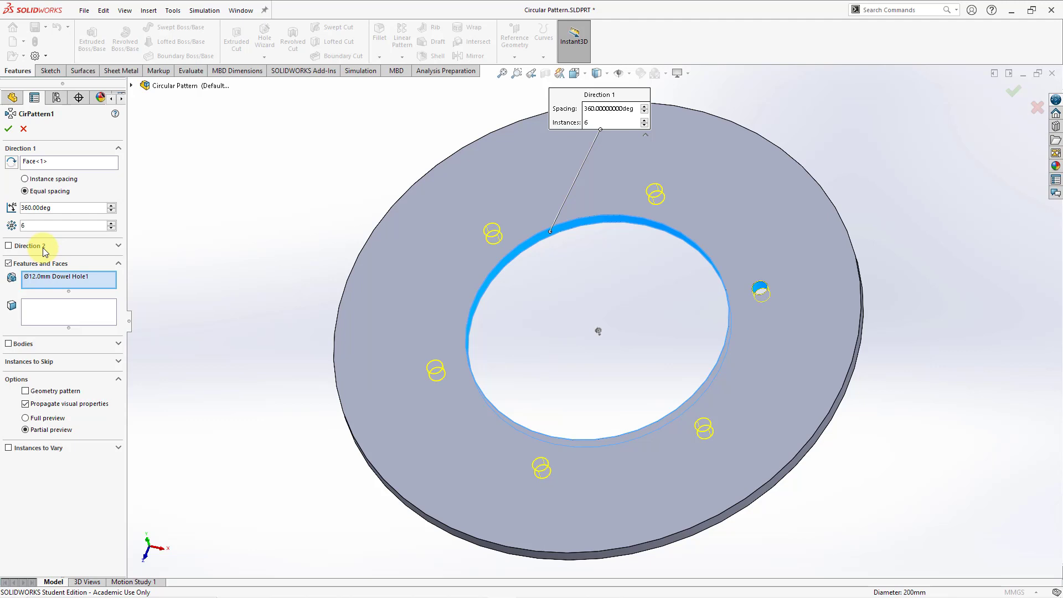
Enable Direction 2 with 4 instances at 15-degree spacing, and return Direction 1 to instance spacing
{"action": "left_click", "coordinate": [9, 246]}
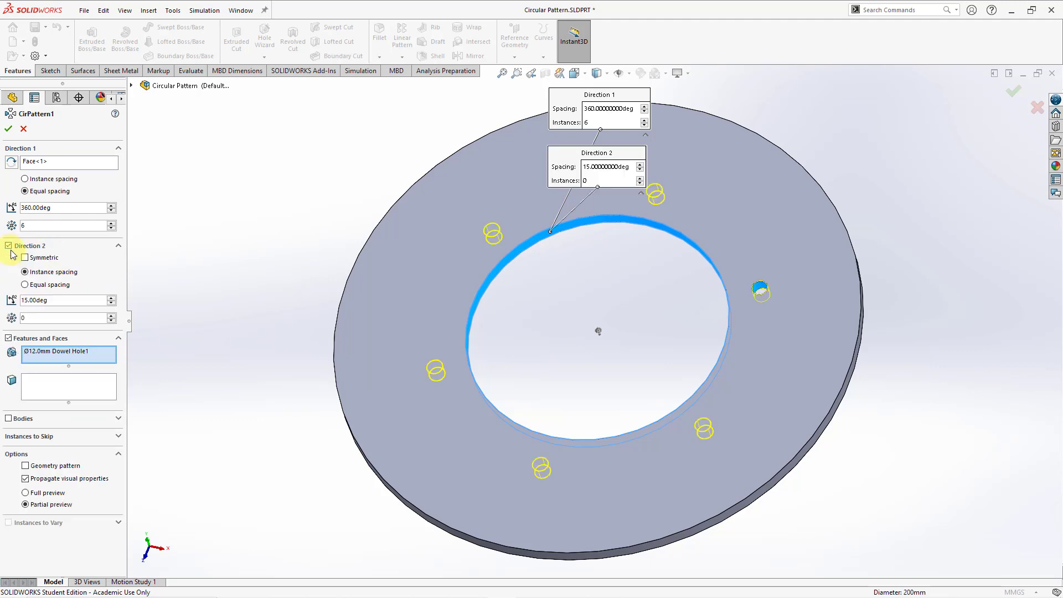
{"action": "left_click", "coordinate": [41, 182]}
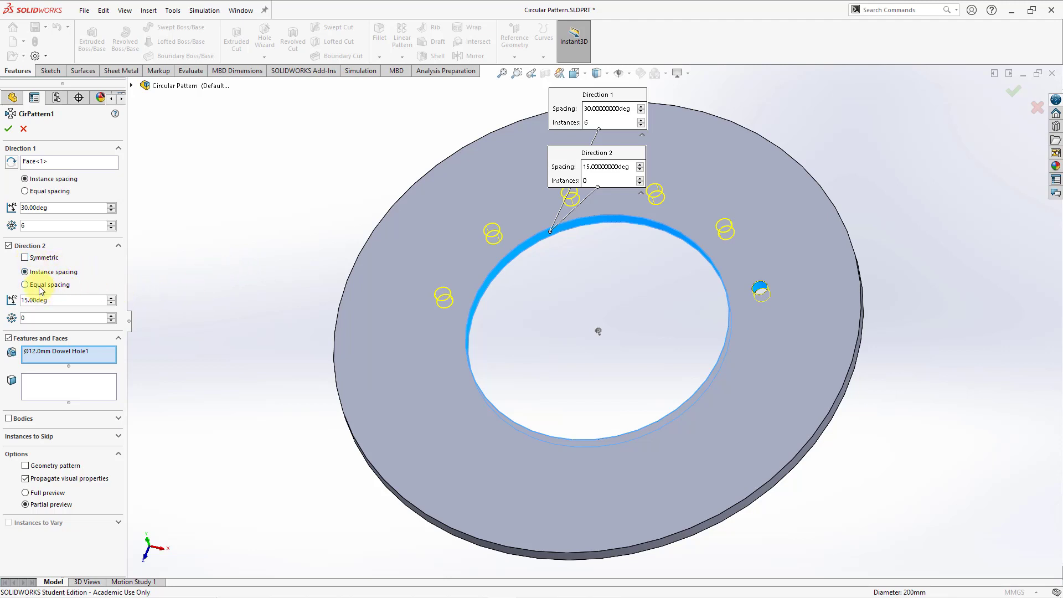
{"action": "left_click", "coordinate": [112, 315]}
{"action": "left_click", "coordinate": [111, 316]}
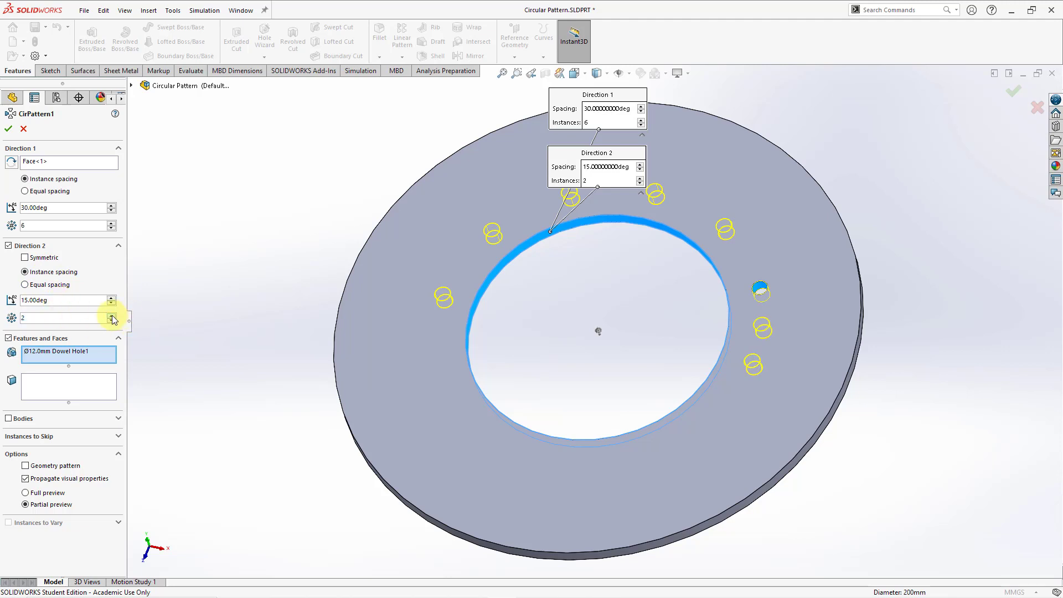
{"action": "left_click", "coordinate": [112, 316]}
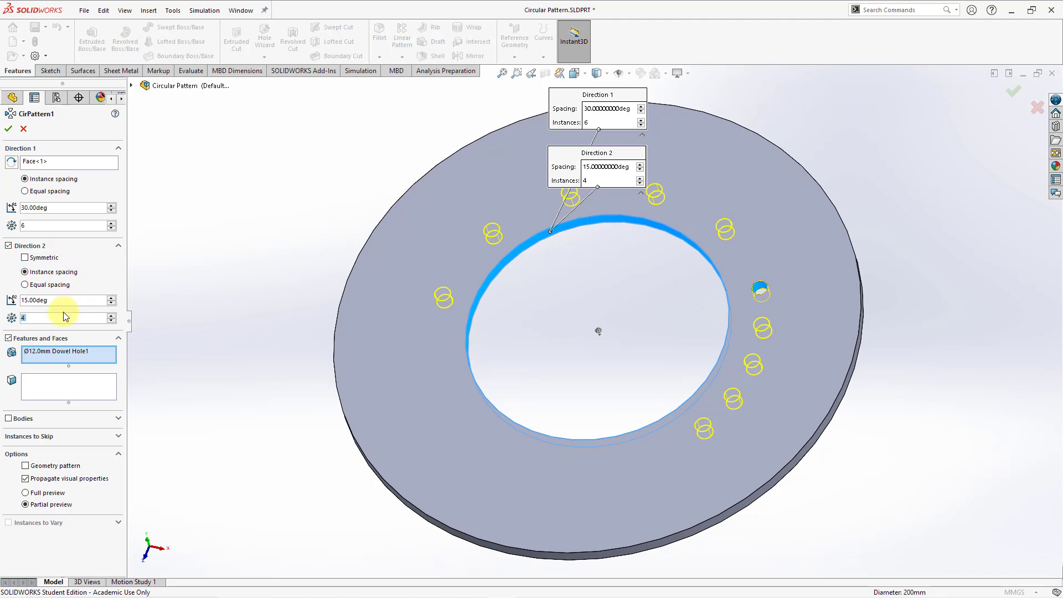
Make Direction 2 symmetric with 4 instances per direction, and skip the second dowel hole instance in Direction 2
{"action": "left_click", "coordinate": [48, 264]}
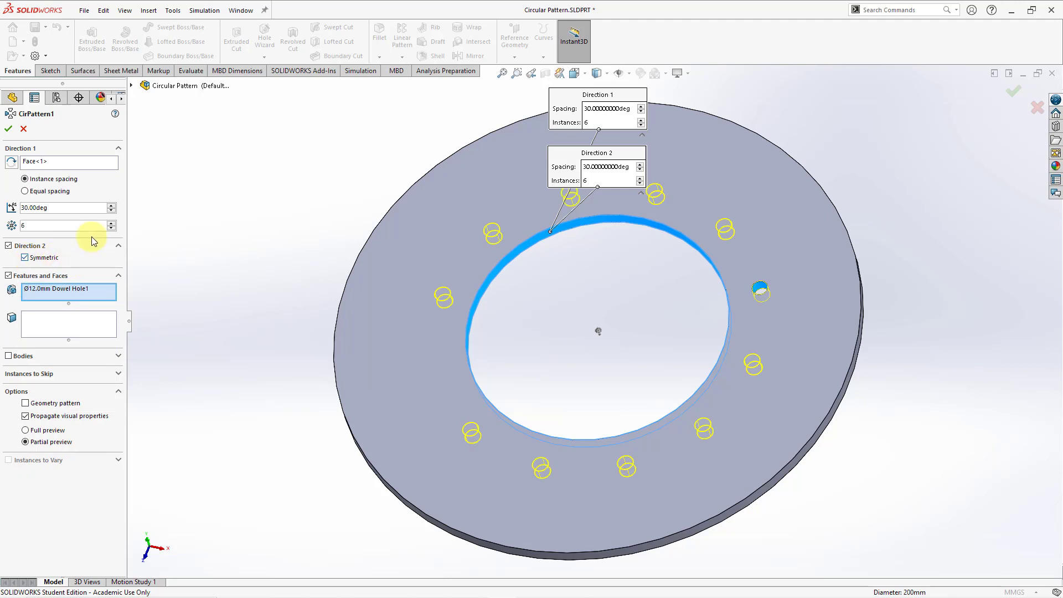
{"action": "left_click", "coordinate": [111, 228]}
{"action": "left_click", "coordinate": [111, 228]}
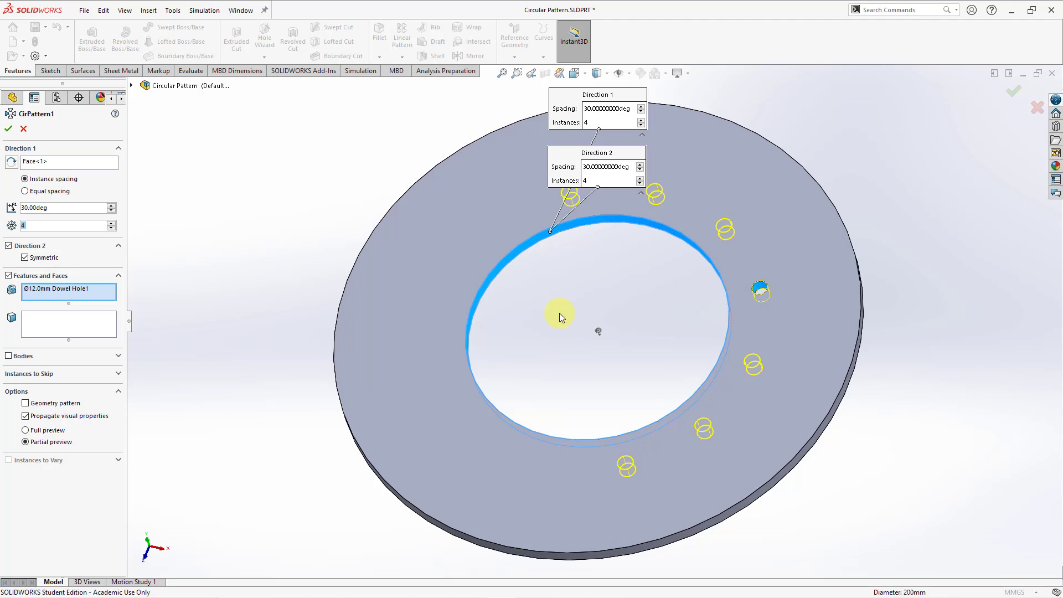
{"action": "left_click", "coordinate": [118, 376]}
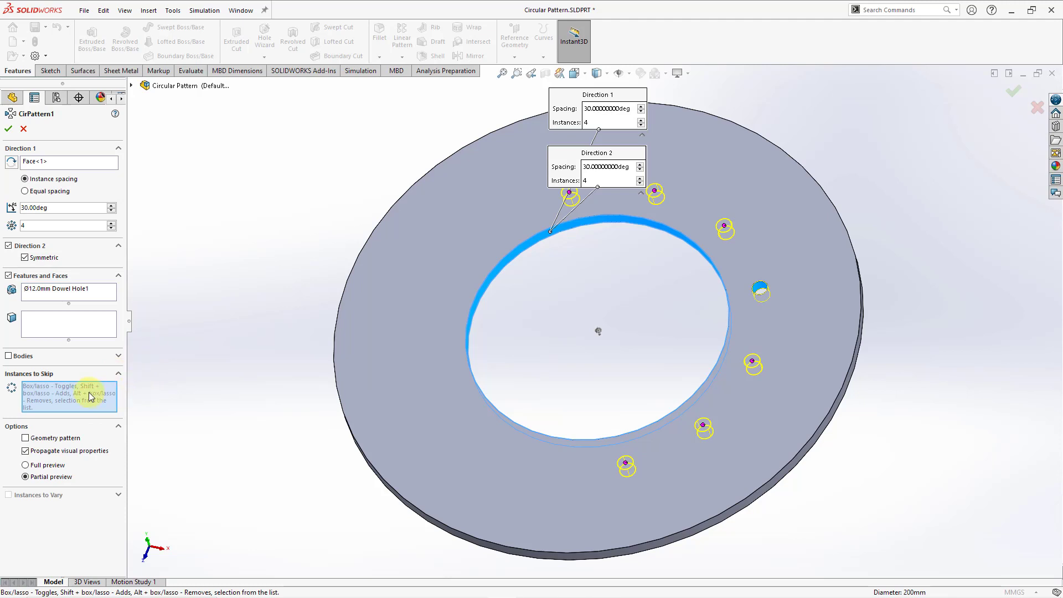
{"action": "left_click", "coordinate": [703, 428]}
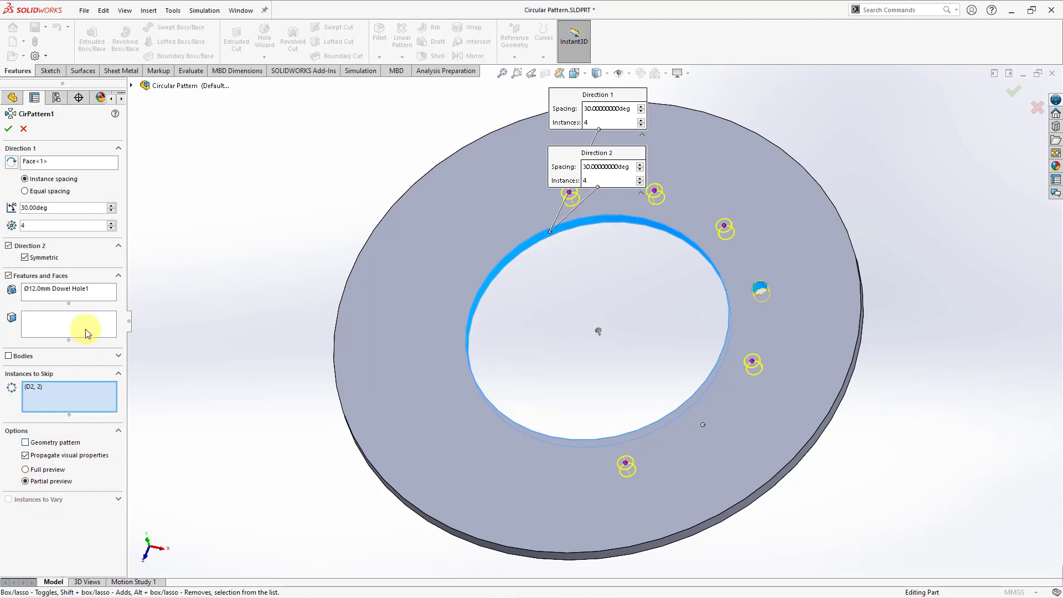
Turn off Direction 2 and enable varied instances for the dowel hole pattern, moving the Direction 1 callout clear of the hole dimensions
{"action": "left_click", "coordinate": [8, 246]}
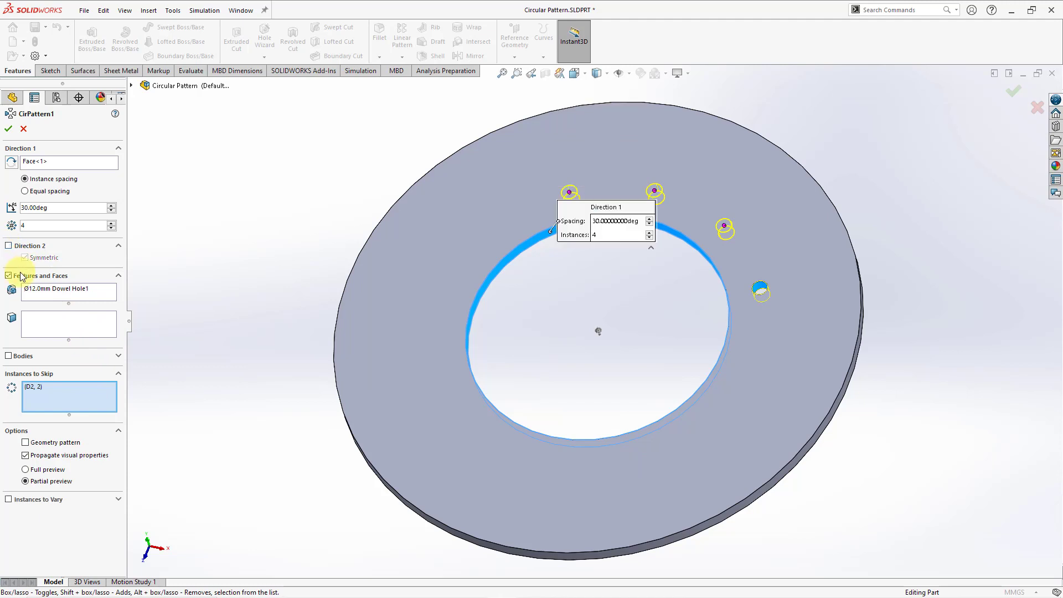
{"action": "left_click", "coordinate": [9, 499]}
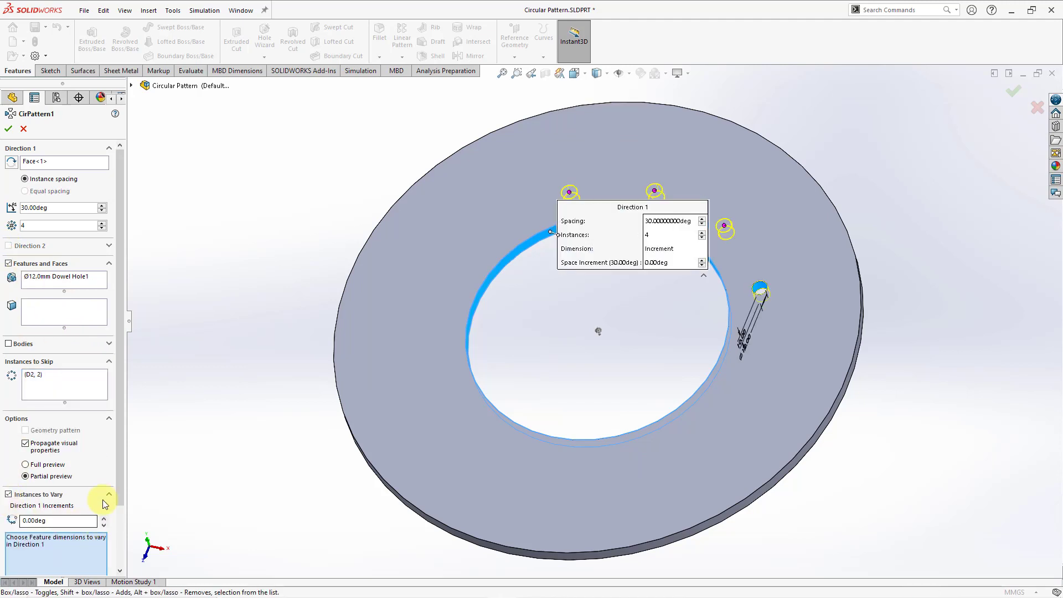
{"action": "middle_click_drag", "start_coordinate": [707, 344], "coordinate": [653, 332]}
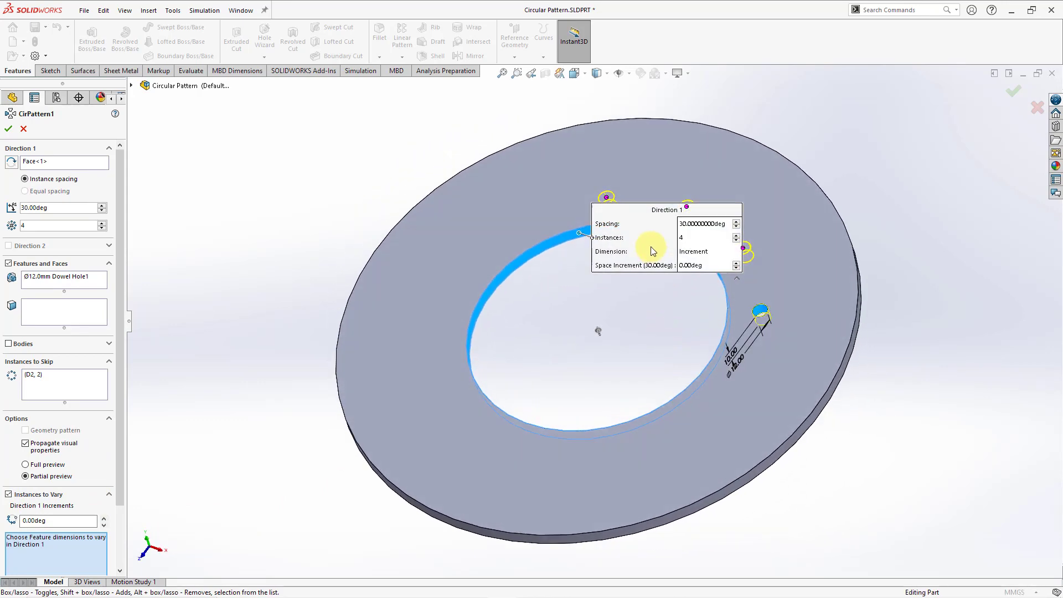
{"action": "left_click_drag", "start_coordinate": [651, 257], "coordinate": [386, 191]}
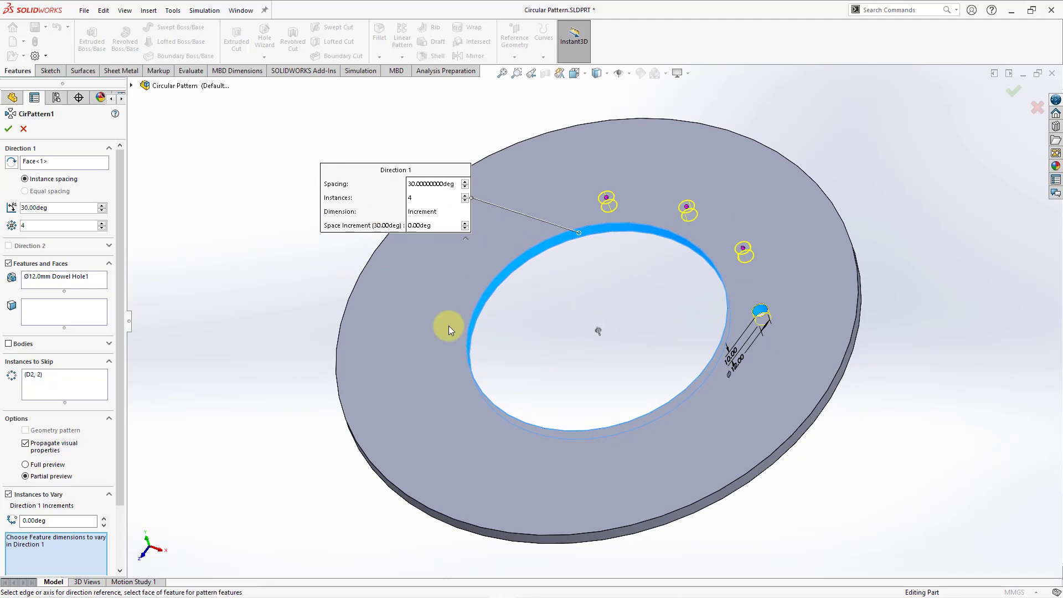
Vary the dowel hole's diameter by a 2 mm increment in Direction 1, show the full preview and accept the pattern
{"action": "left_click", "coordinate": [736, 368]}
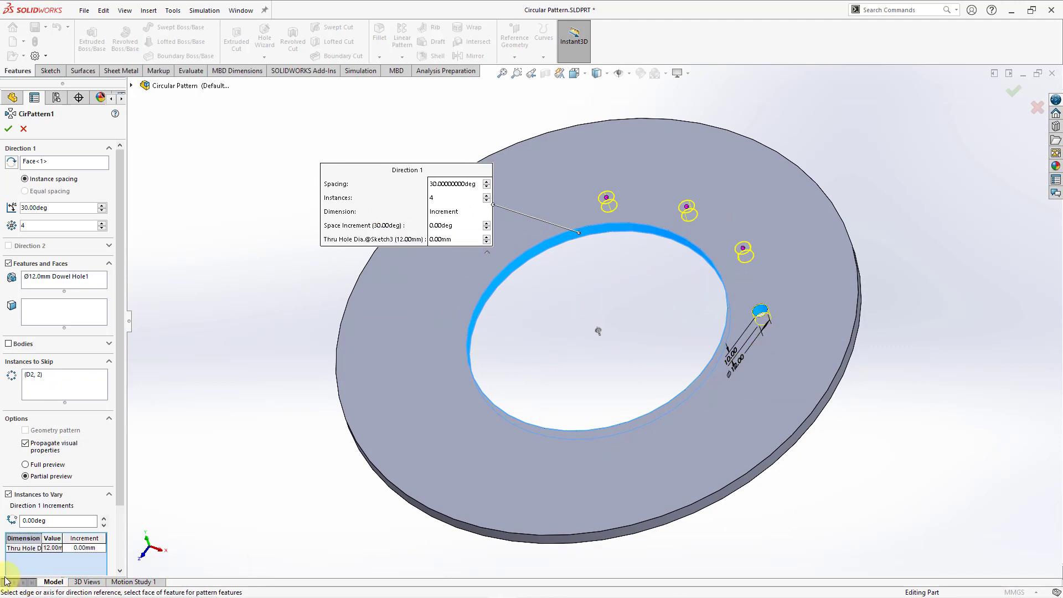
{"action": "left_click", "coordinate": [102, 548]}
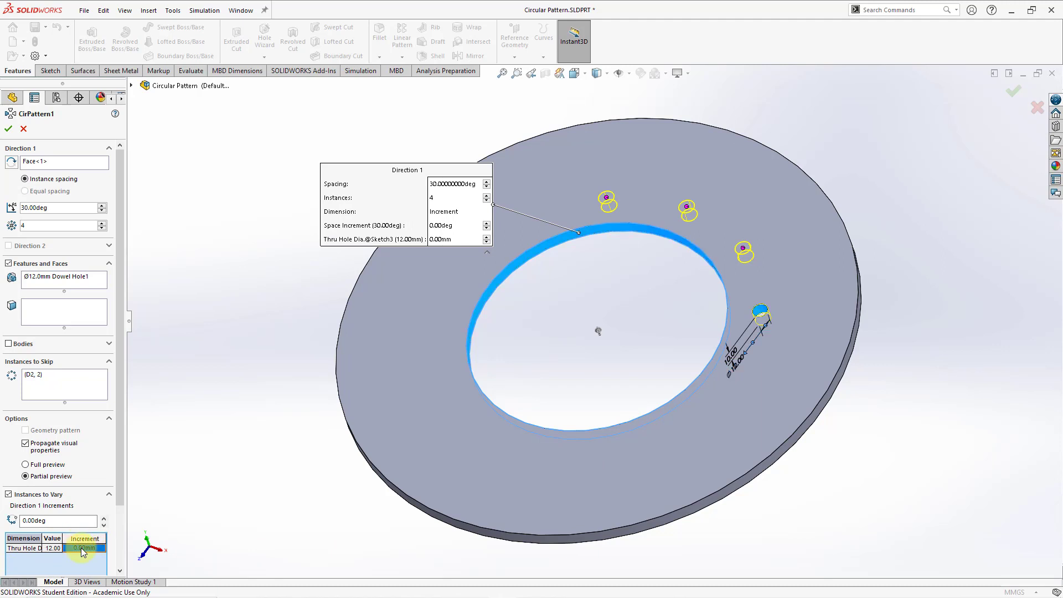
{"action": "type", "text": "2"}
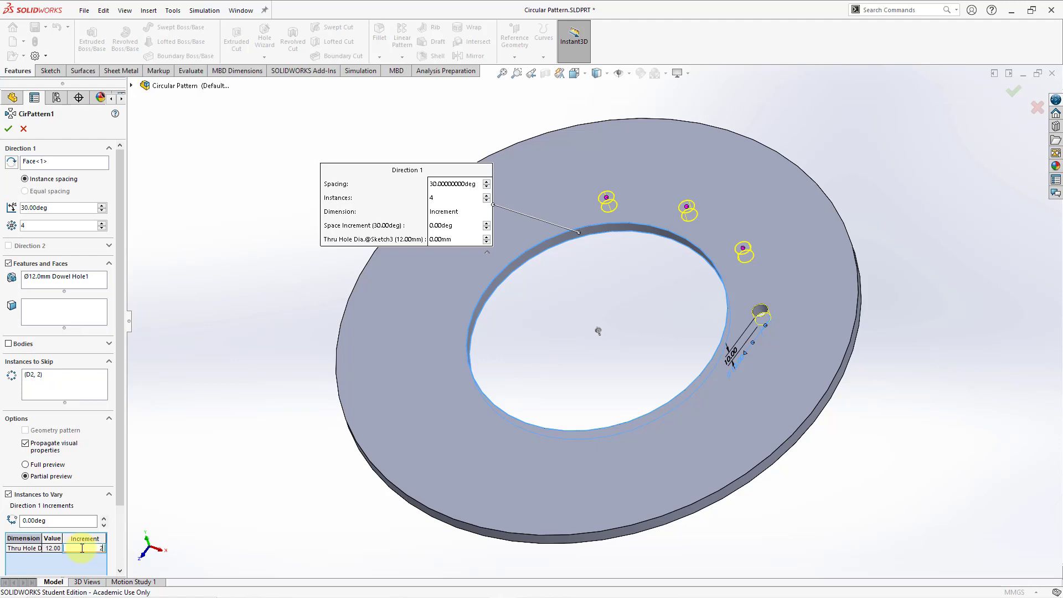
{"action": "key", "text": "Return"}
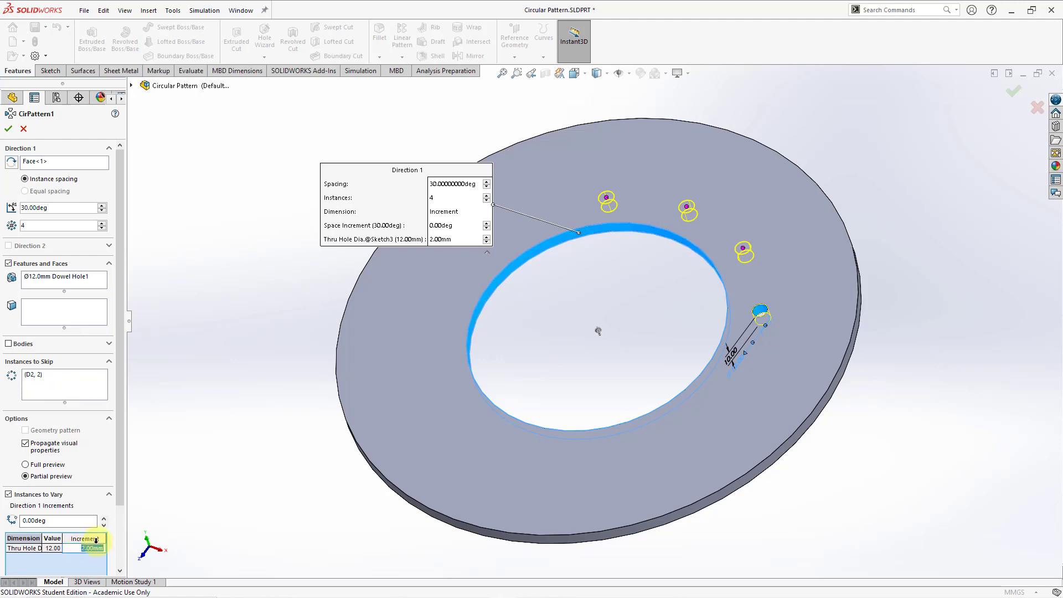
{"action": "left_click", "coordinate": [53, 465]}
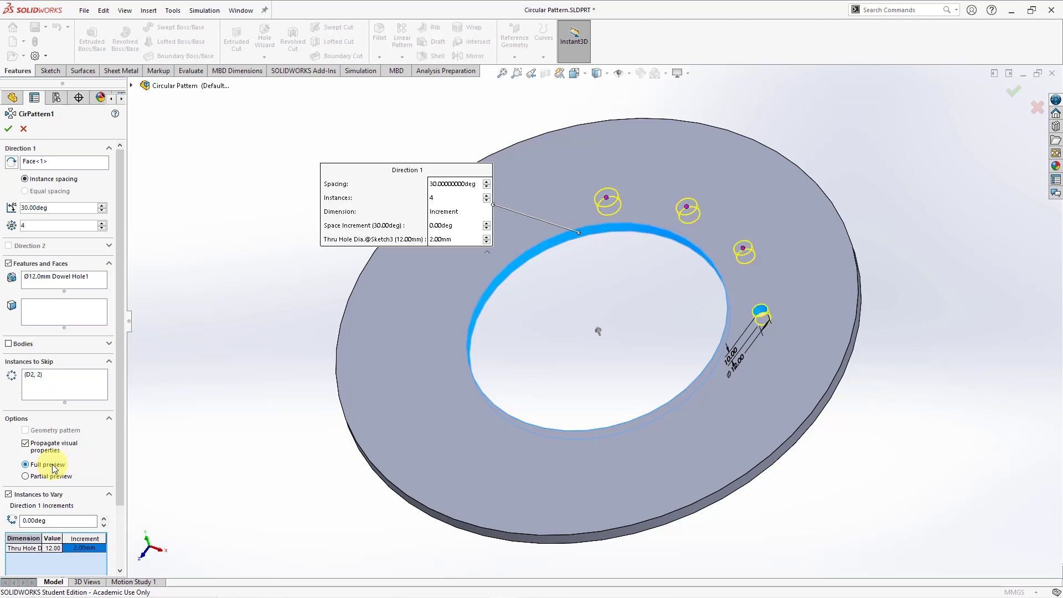
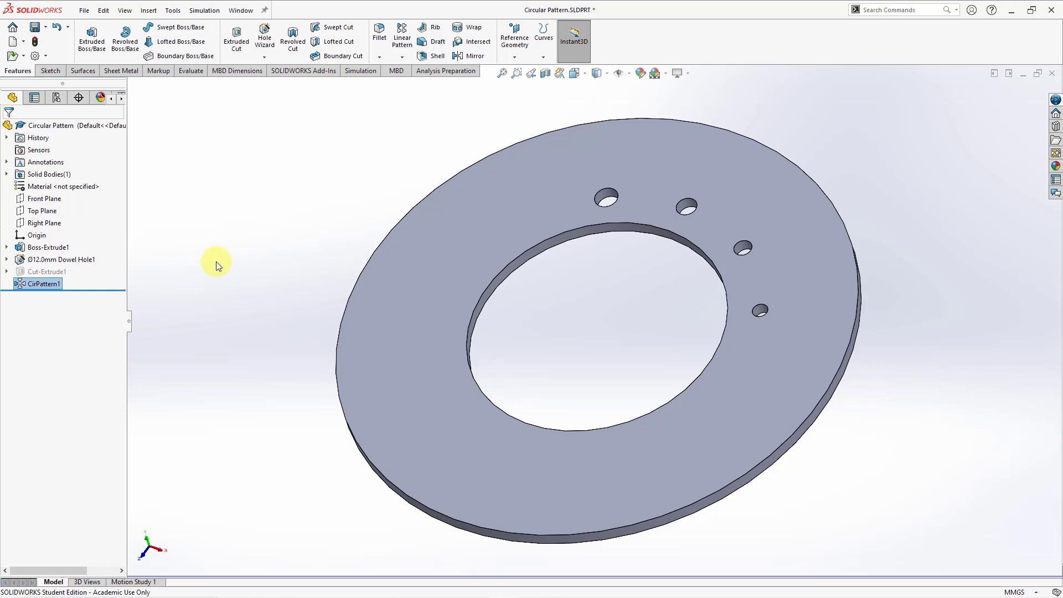
{"action": "left_click", "coordinate": [191, 278]}
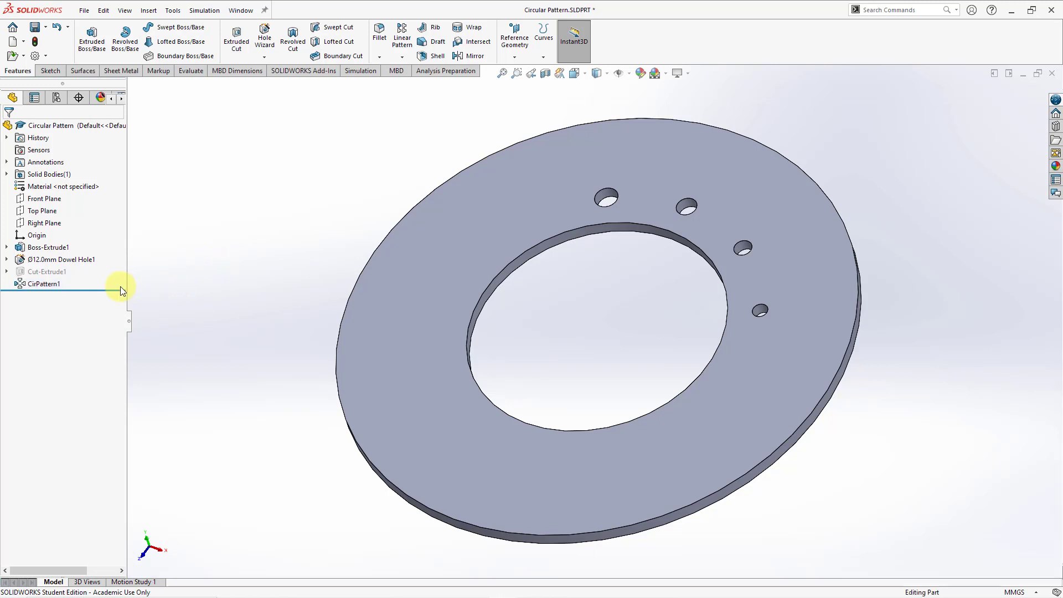
Suppress the circular pattern and the 12 mm dowel hole, and unsuppress the Cut-Extrude1 hole
{"action": "left_click", "coordinate": [48, 289]}
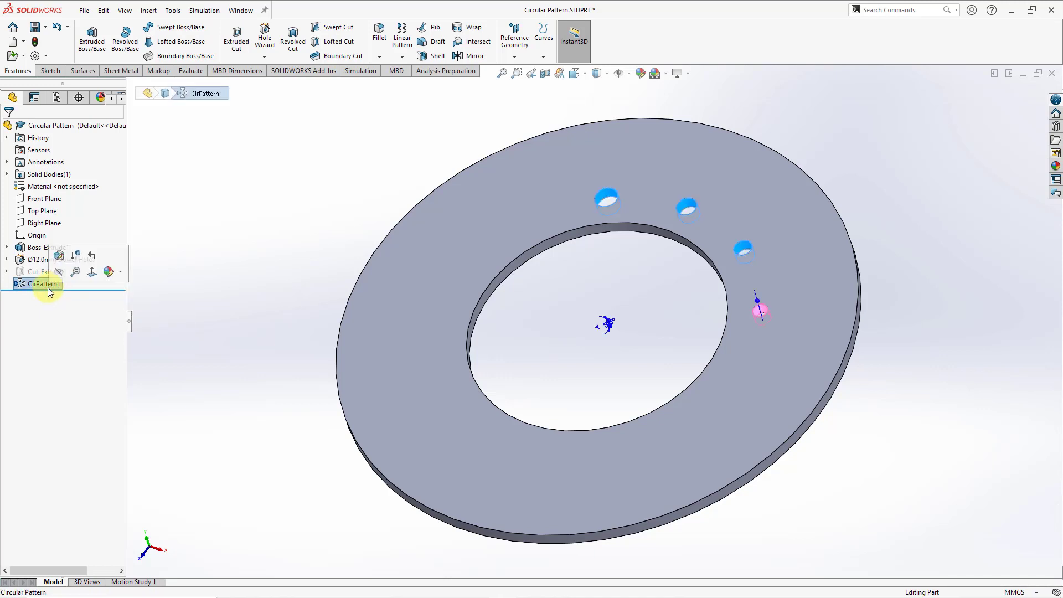
{"action": "left_click", "coordinate": [76, 255]}
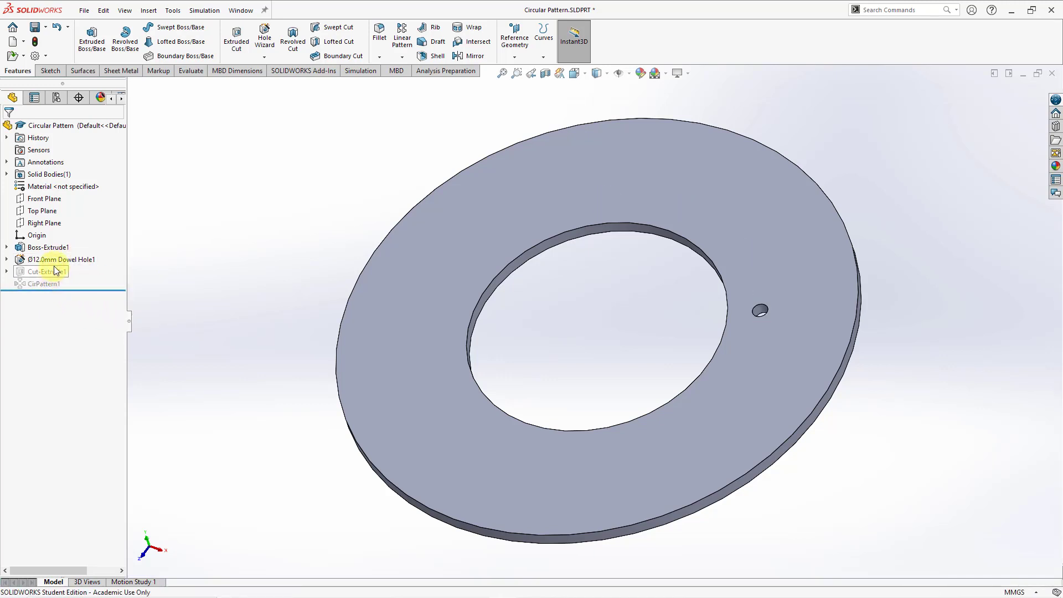
{"action": "left_click", "coordinate": [54, 272]}
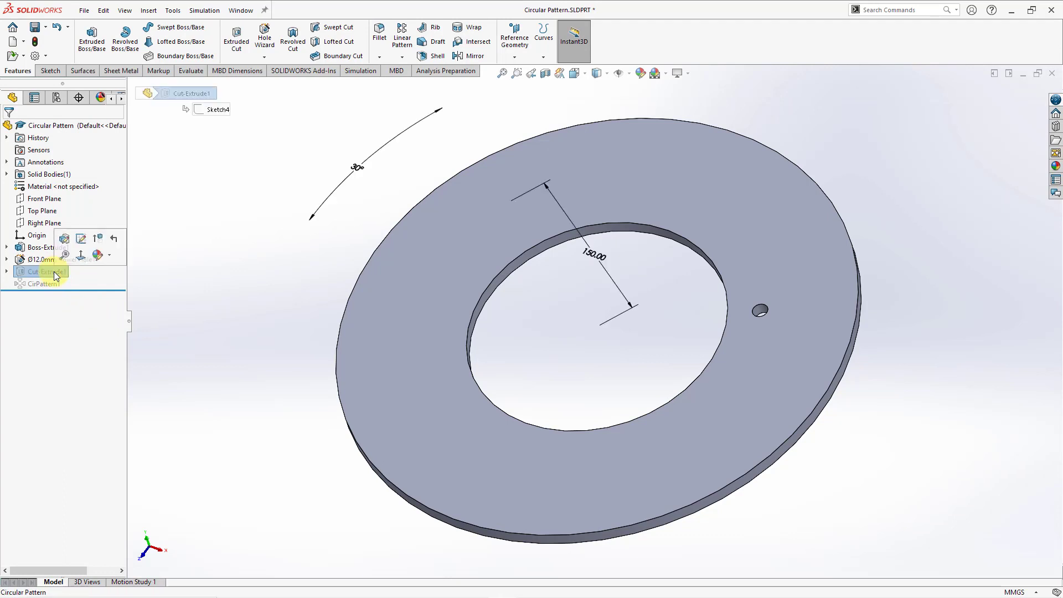
{"action": "left_click", "coordinate": [97, 241]}
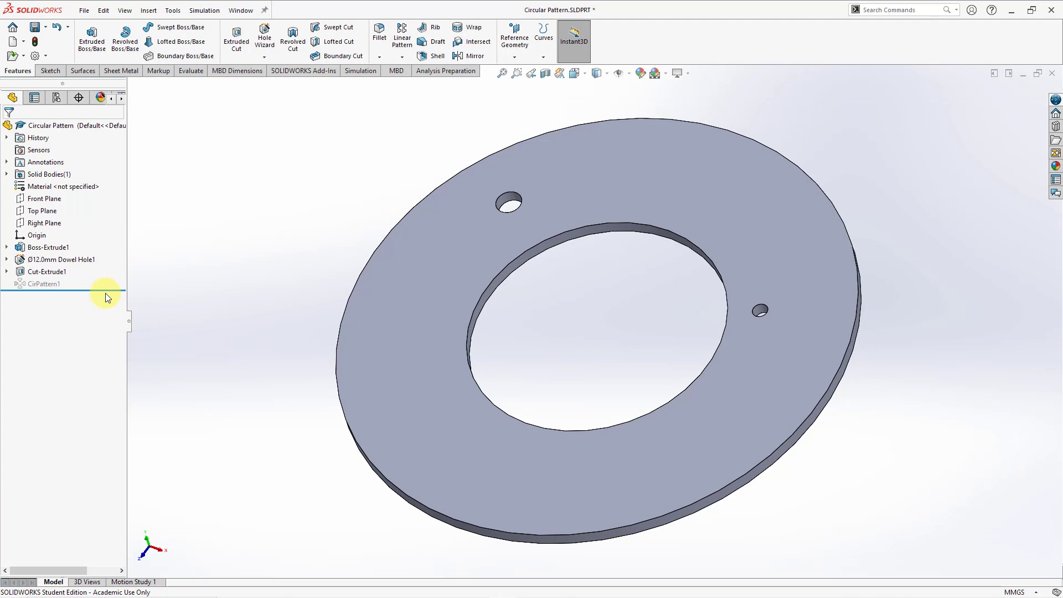
{"action": "left_click", "coordinate": [75, 260]}
{"action": "left_click", "coordinate": [105, 231]}
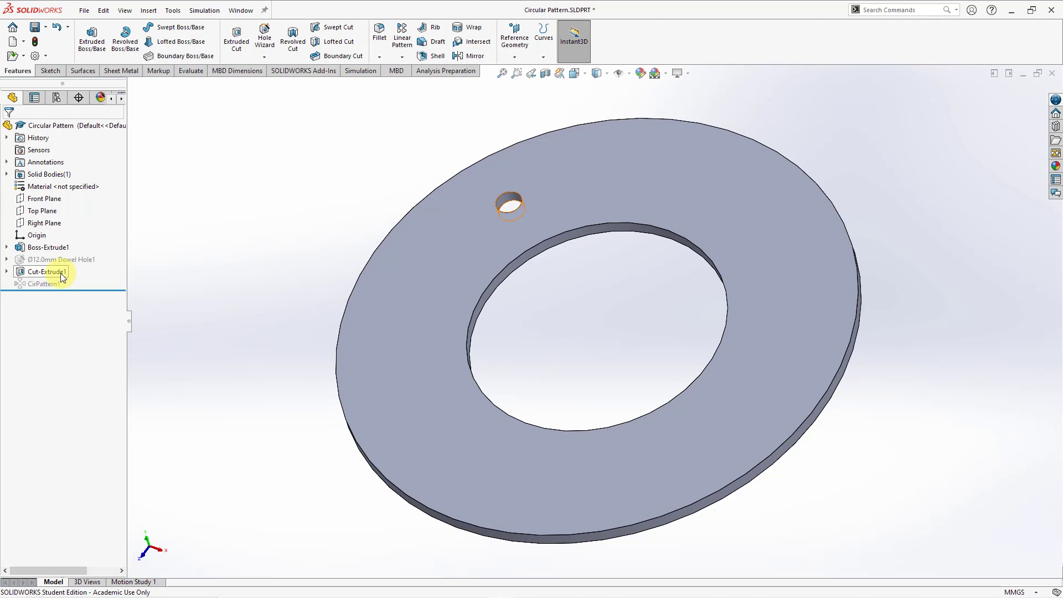
{"action": "left_click", "coordinate": [6, 272]}
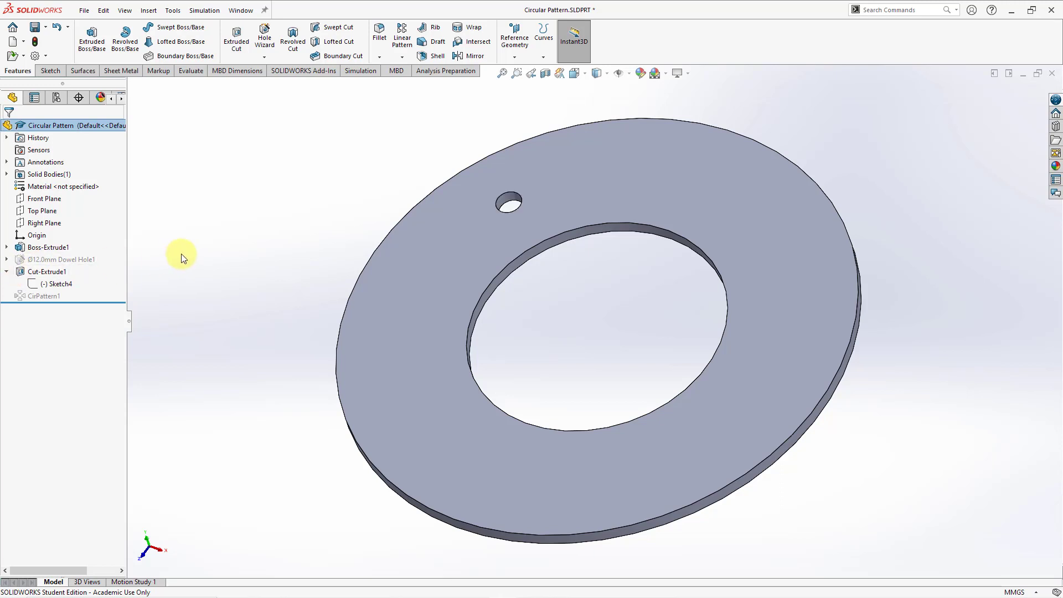
Start a circular pattern of the Cut-Extrude1 hole, using its 30° angular dimension as the Direction 1 reference
{"action": "left_click", "coordinate": [402, 57]}
{"action": "left_click", "coordinate": [412, 84]}
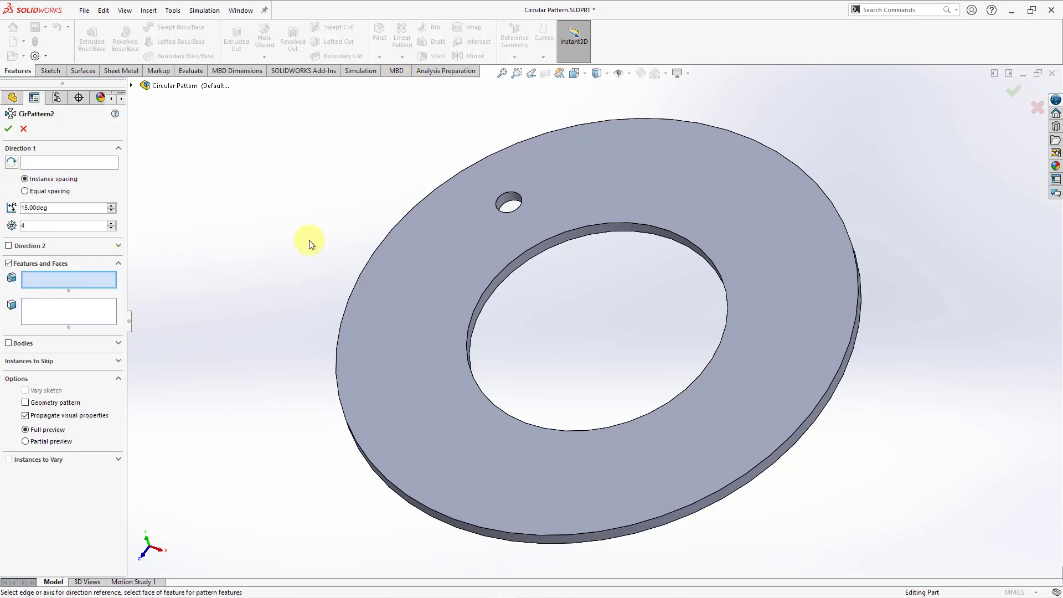
{"action": "left_click", "coordinate": [506, 197]}
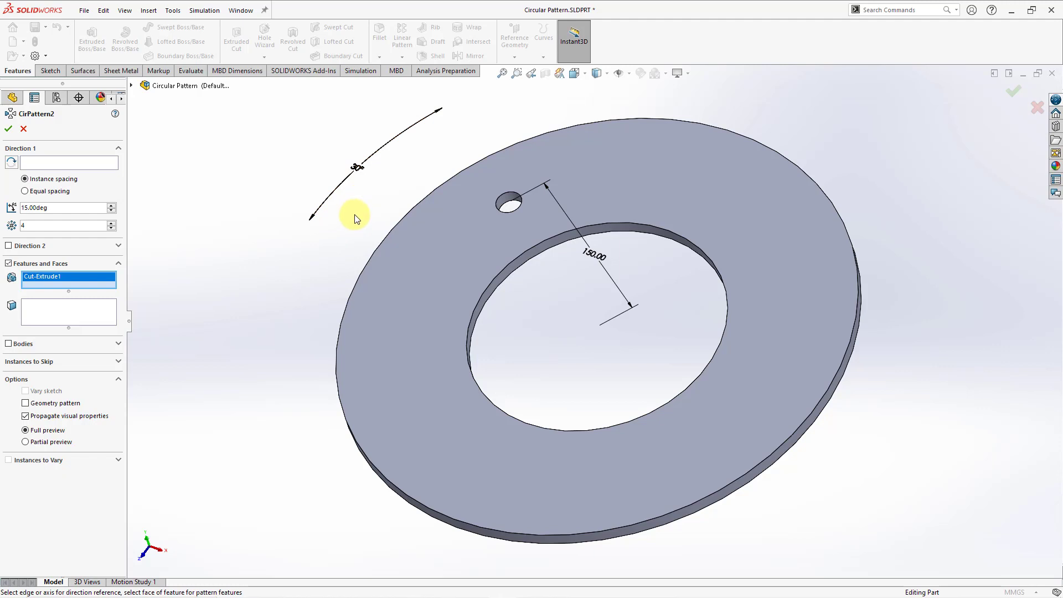
{"action": "left_click", "coordinate": [65, 162]}
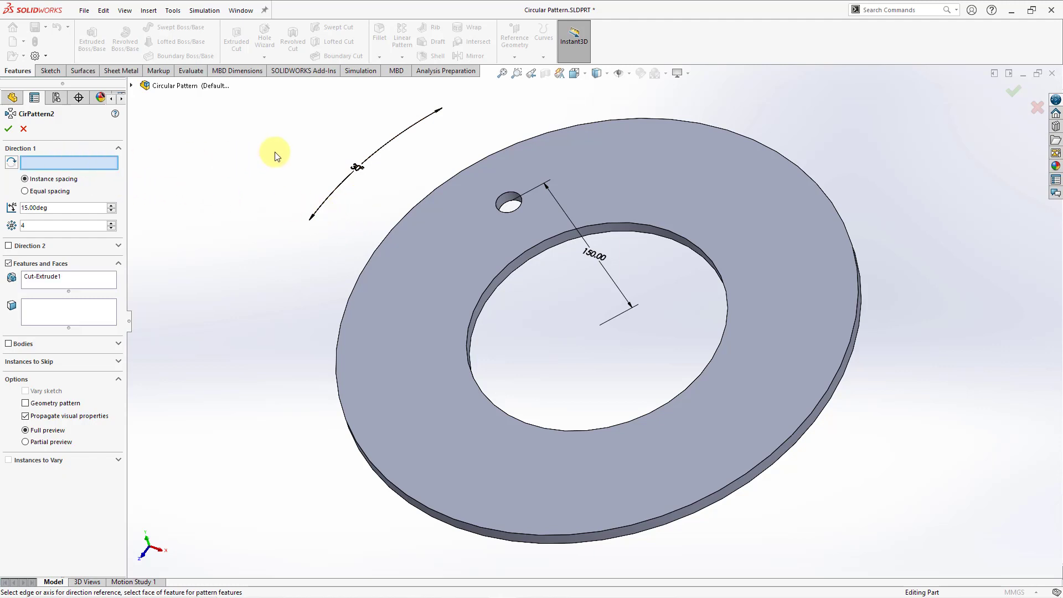
{"action": "left_click", "coordinate": [358, 171]}
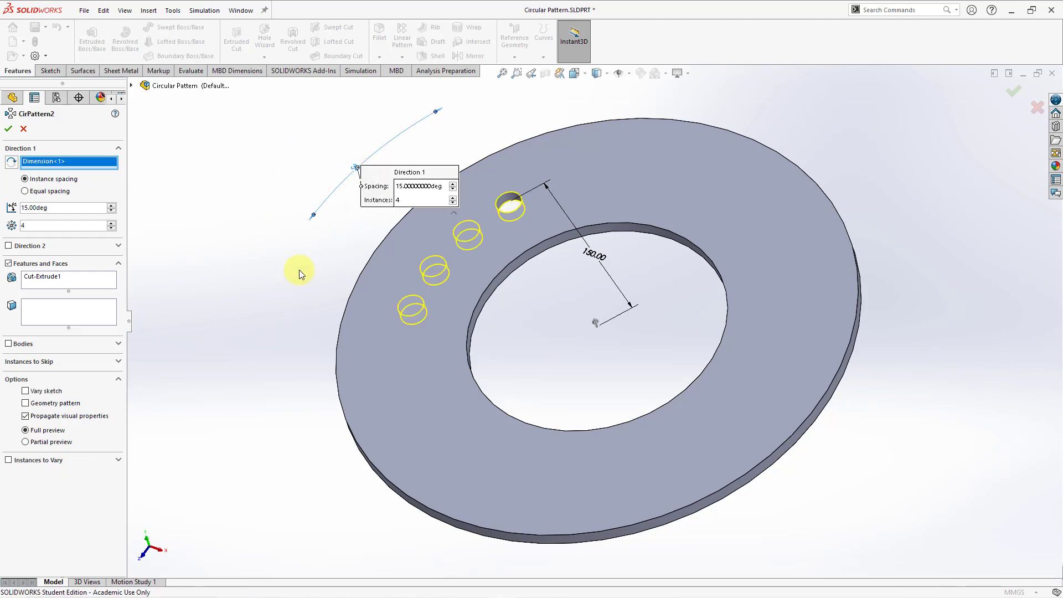
Set the cut pattern's instance spacing to 30 degrees and accept the pattern with 4 instances
{"action": "double_click", "coordinate": [61, 207]}
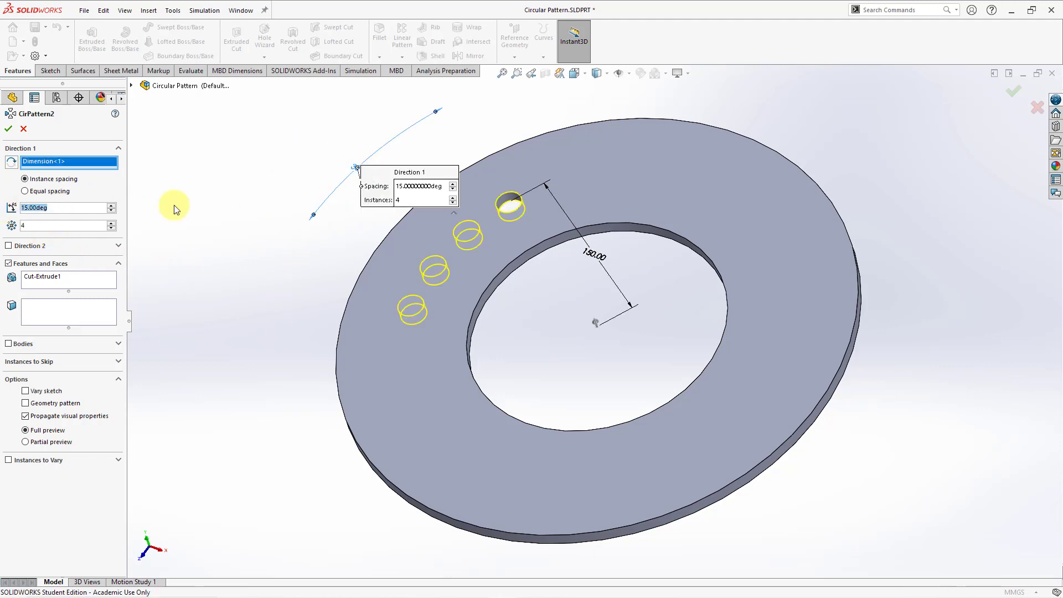
{"action": "type", "text": "30"}
{"action": "key", "text": "Return"}
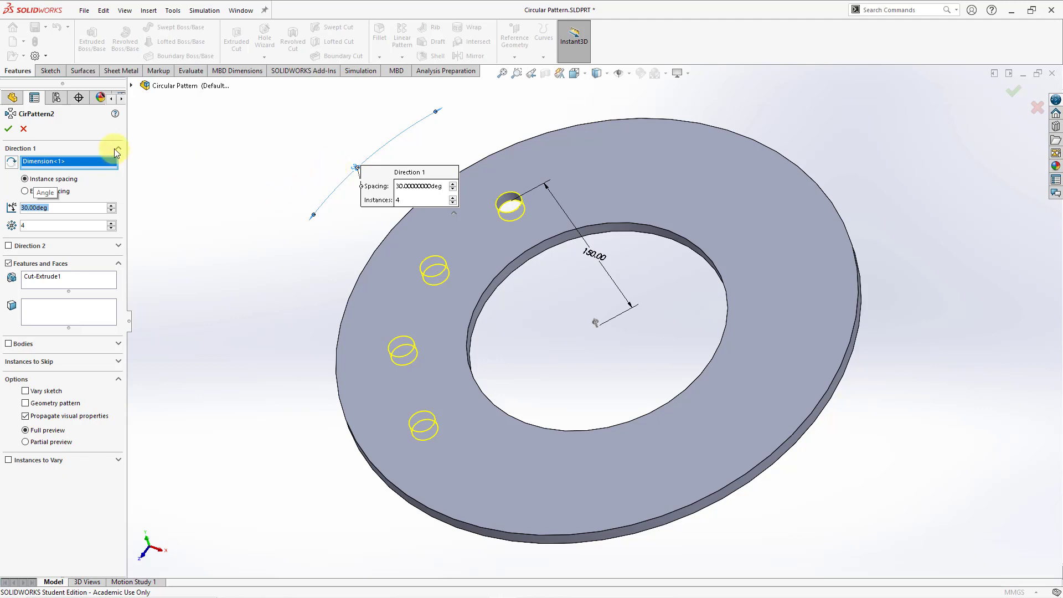
{"action": "left_click", "coordinate": [8, 128]}
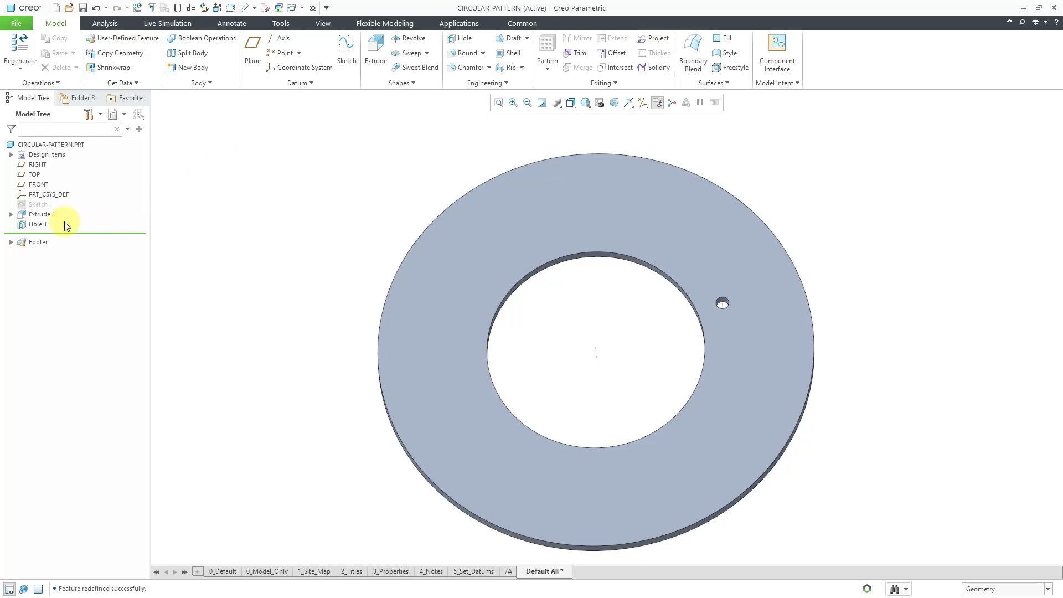
Switch to Creo Parametric and start an Axis-type pattern of Hole 1 about the ring's central axis
{"action": "left_click", "coordinate": [36, 226]}
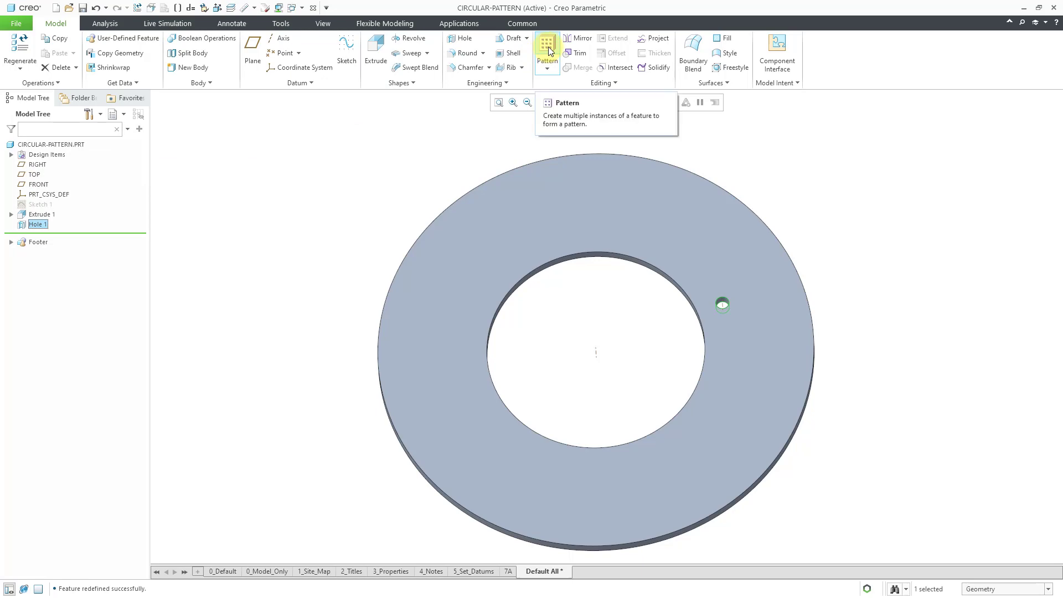
{"action": "left_click", "coordinate": [547, 67]}
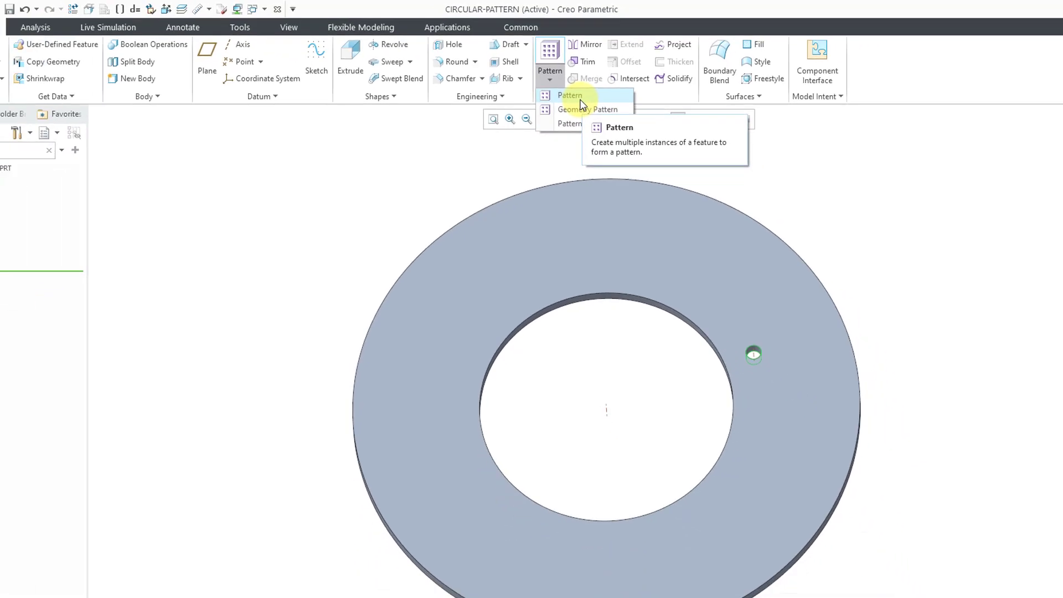
{"action": "left_click", "coordinate": [580, 100]}
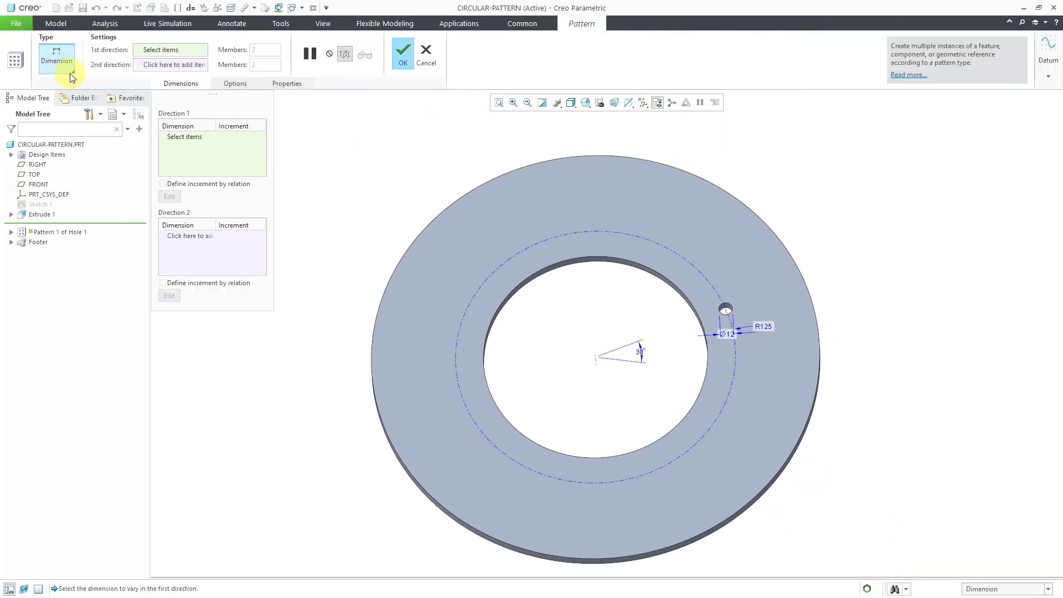
{"action": "left_click", "coordinate": [71, 72]}
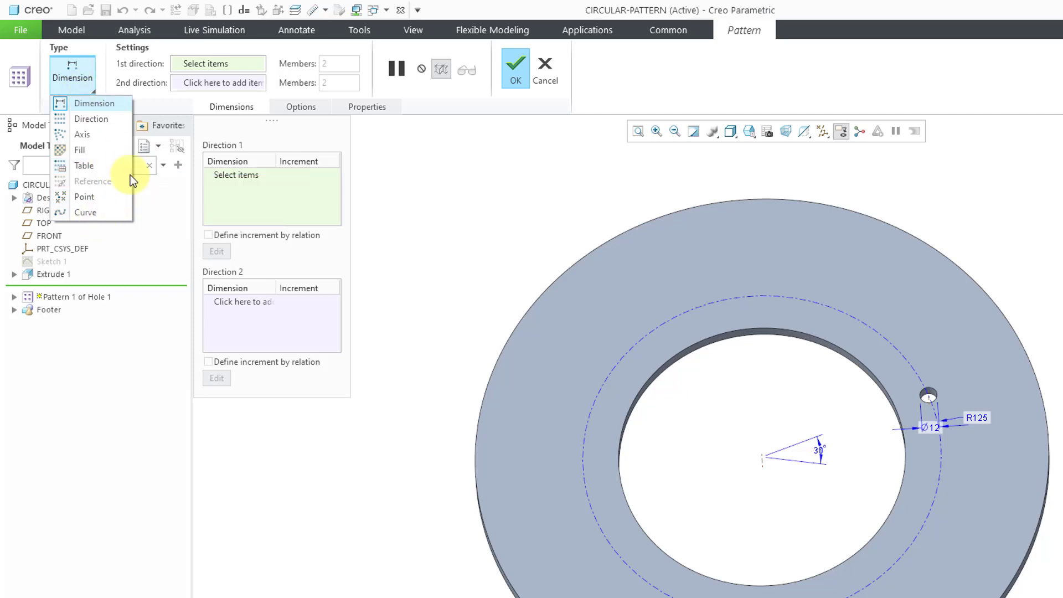
{"action": "left_click", "coordinate": [409, 201]}
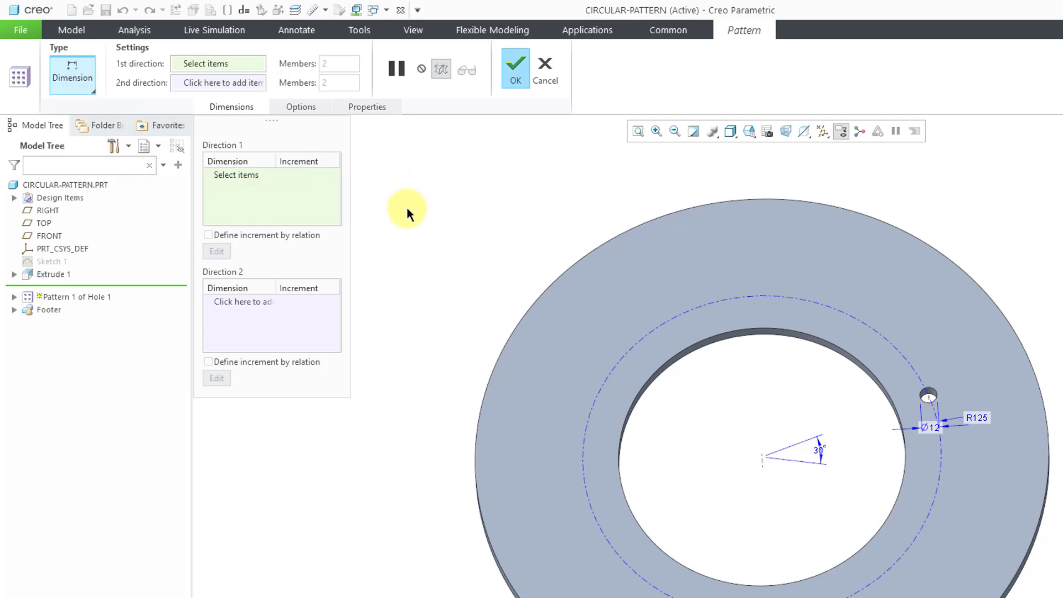
{"action": "right_click", "coordinate": [407, 207]}
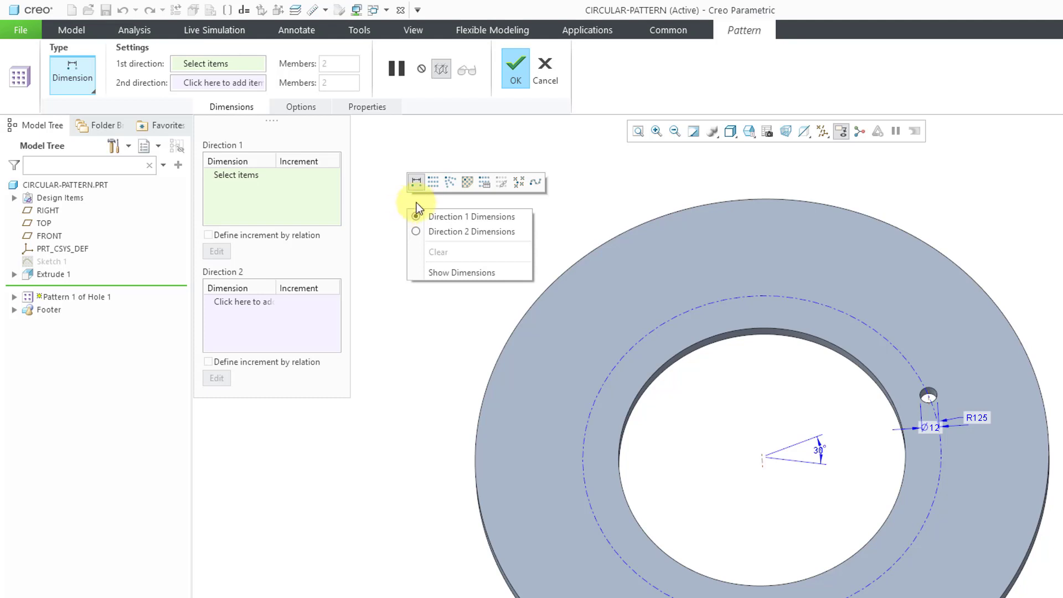
{"action": "left_click", "coordinate": [449, 185]}
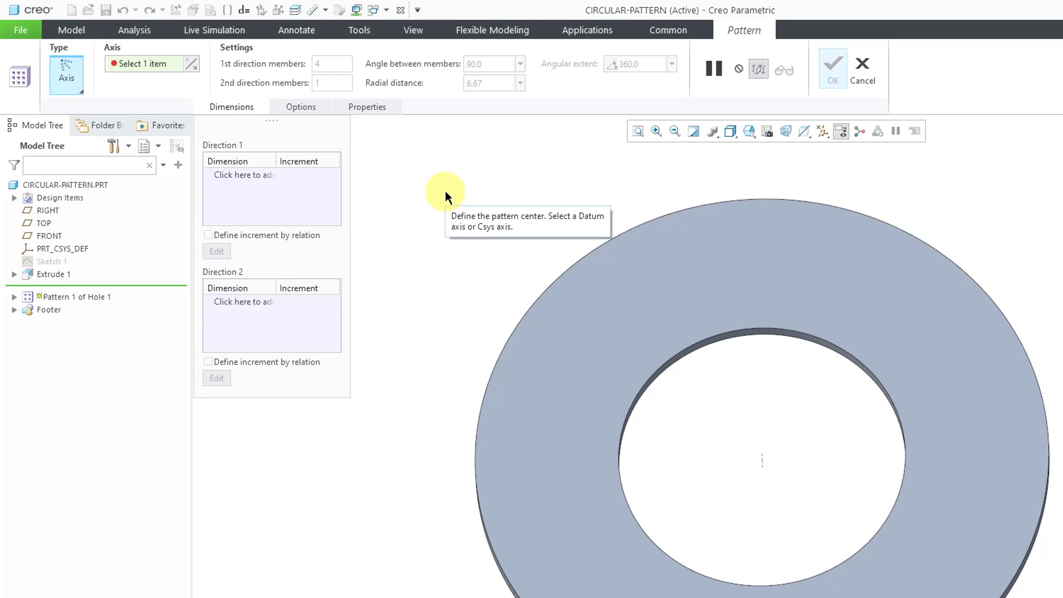
{"action": "left_click", "coordinate": [764, 470]}
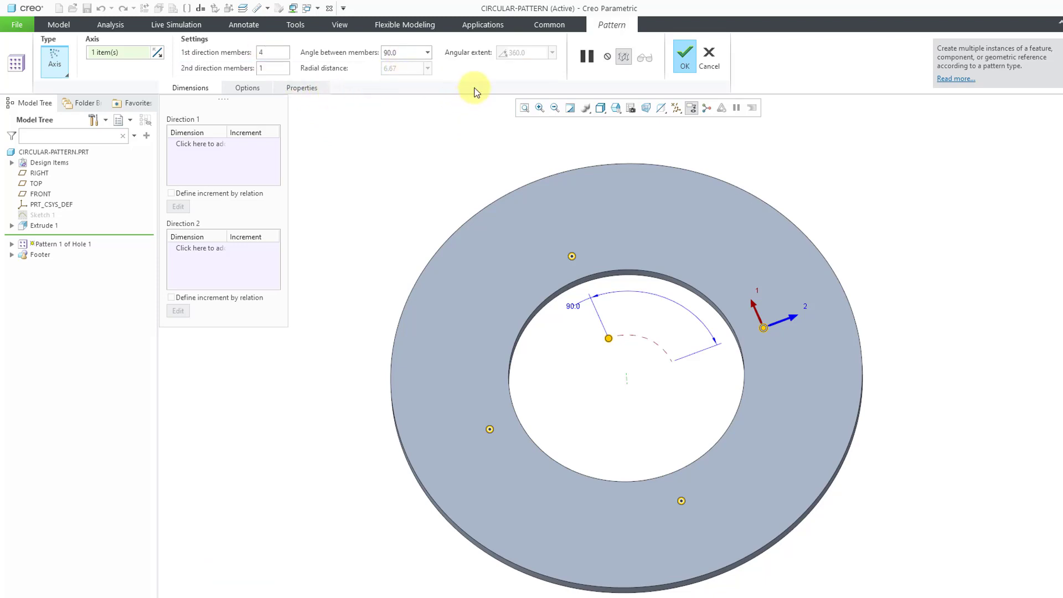
Distribute 6 first-direction members of the hole pattern evenly over a 360-degree angular extent
{"action": "left_click", "coordinate": [470, 56]}
{"action": "left_click", "coordinate": [288, 54]}
{"action": "double_click", "coordinate": [288, 55]}
{"action": "type", "text": "6"}
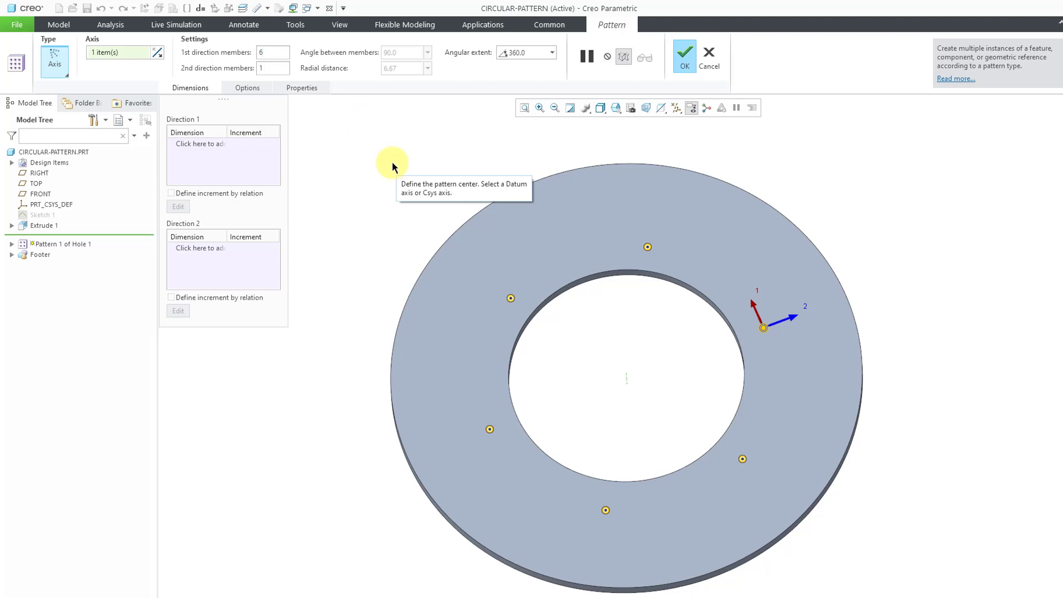
Set the number of second-direction members of the axis pattern to 2
{"action": "double_click", "coordinate": [270, 67]}
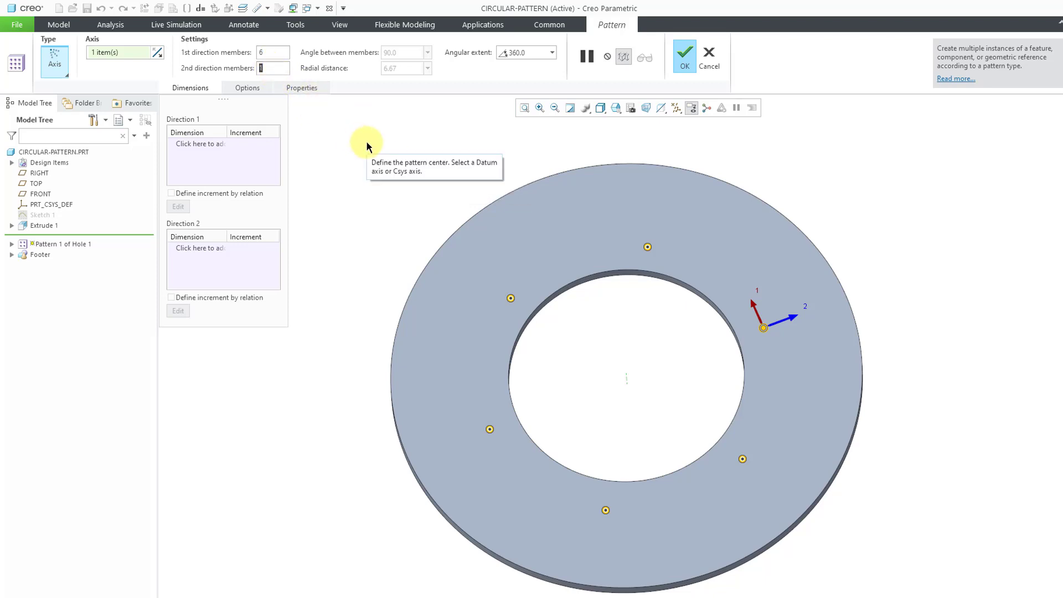
{"action": "type", "text": "2"}
{"action": "key", "text": "Return"}
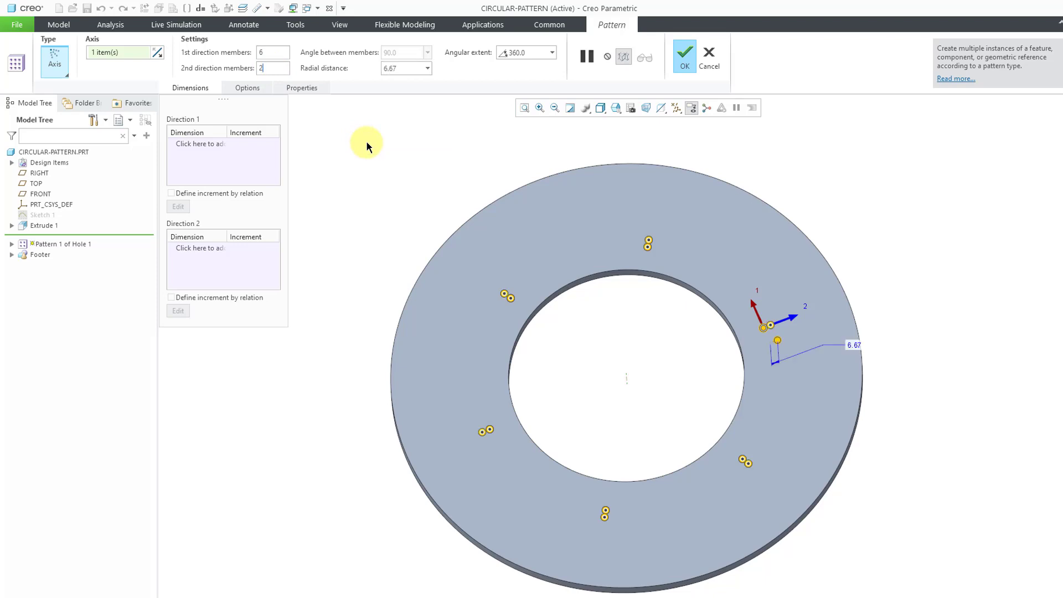
Set the axis pattern's radial distance to 25 and its second-direction members to 3
{"action": "double_click", "coordinate": [393, 68]}
{"action": "type", "text": "25"}
{"action": "key", "text": "Return"}
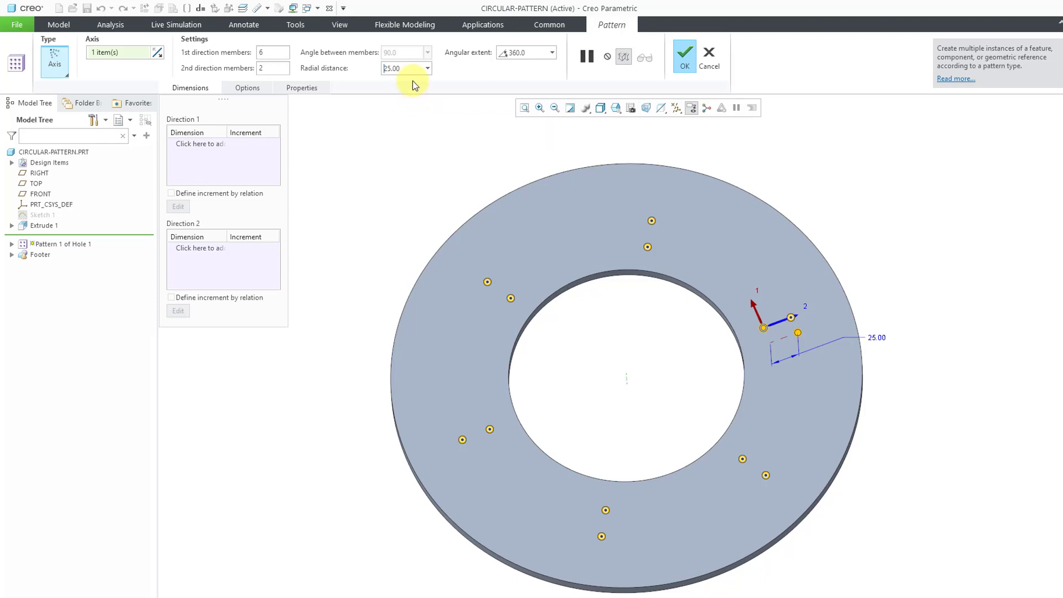
{"action": "double_click", "coordinate": [277, 67]}
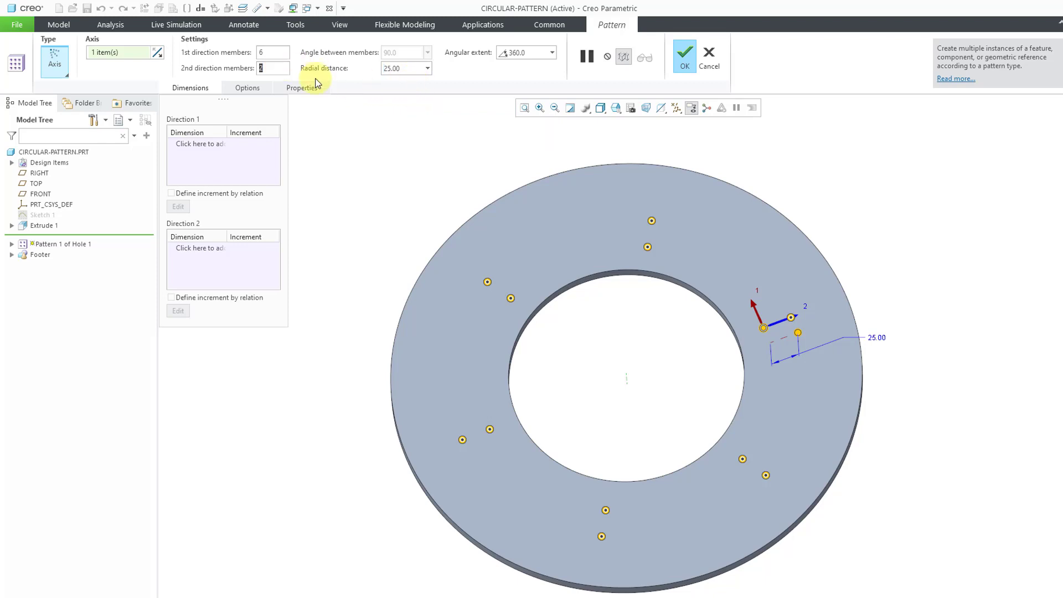
{"action": "type", "text": "3"}
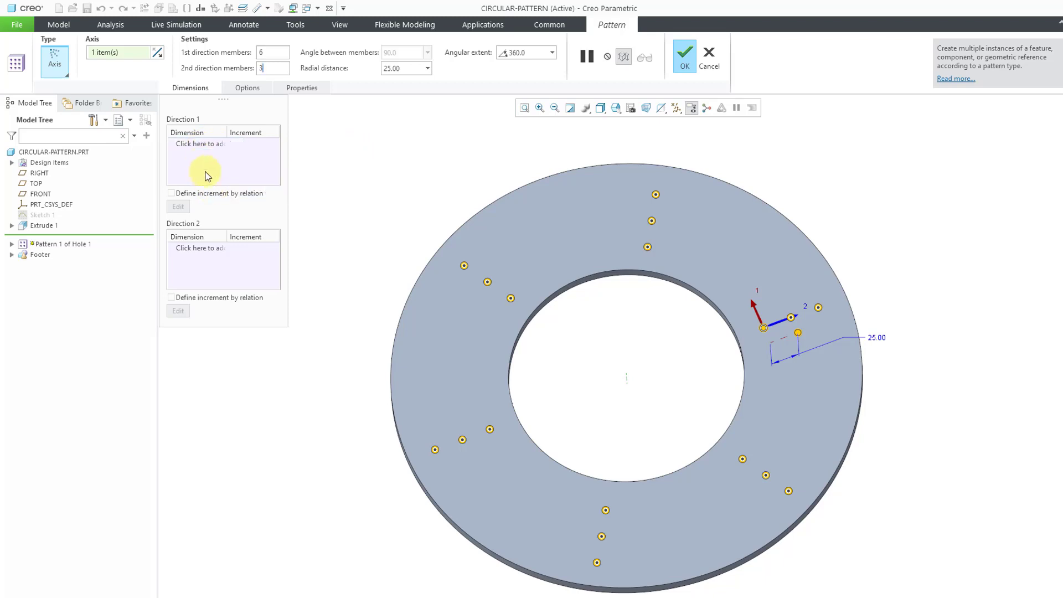
Try varying the hole's diameter in the pattern's first direction with an increment of 2
{"action": "left_click", "coordinate": [197, 144]}
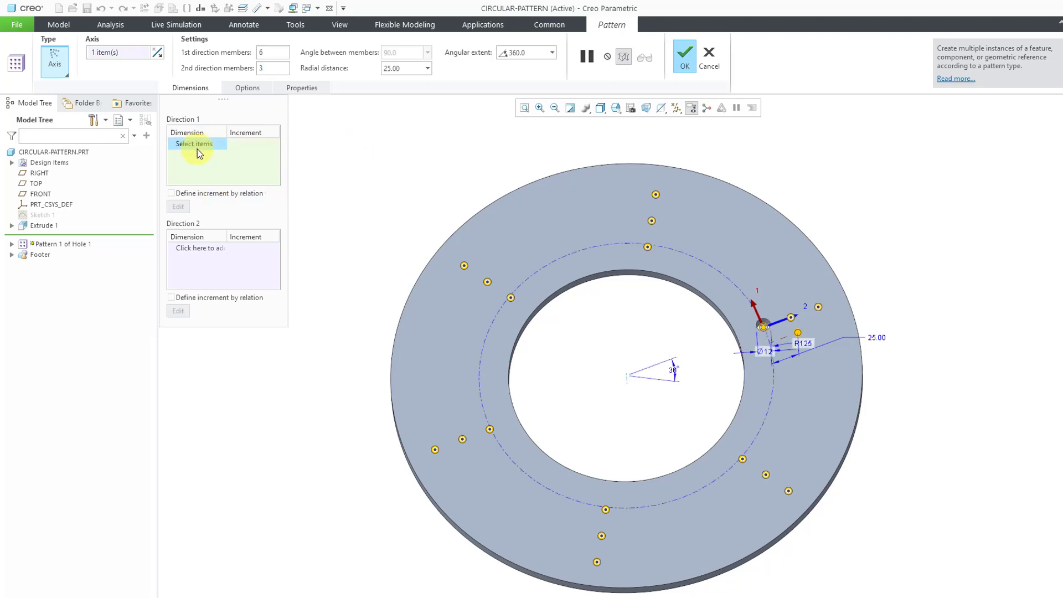
{"action": "middle_click_drag", "start_coordinate": [755, 309], "coordinate": [774, 341]}
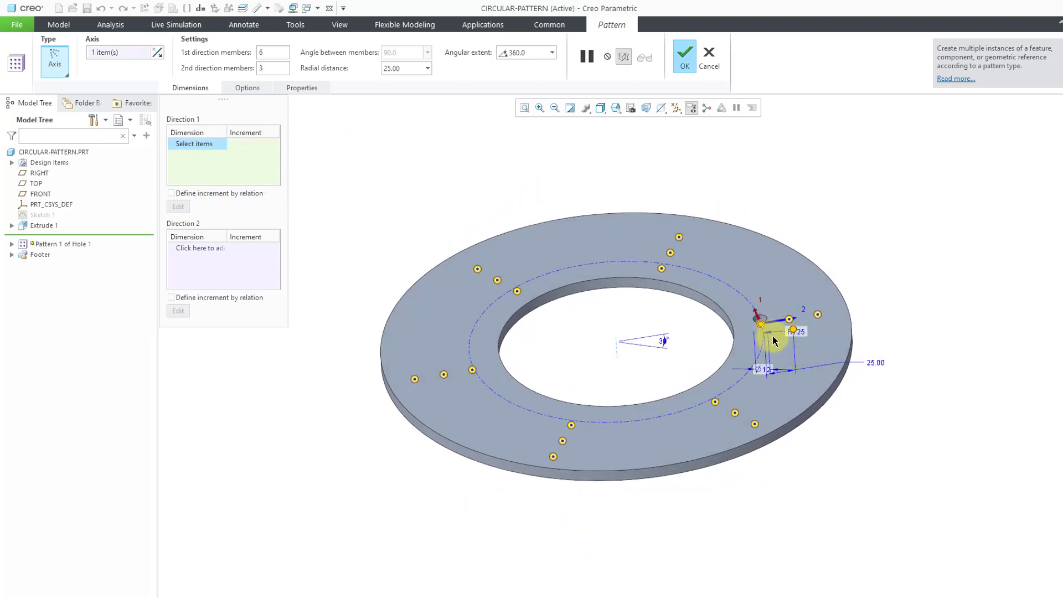
{"action": "left_click", "coordinate": [765, 370]}
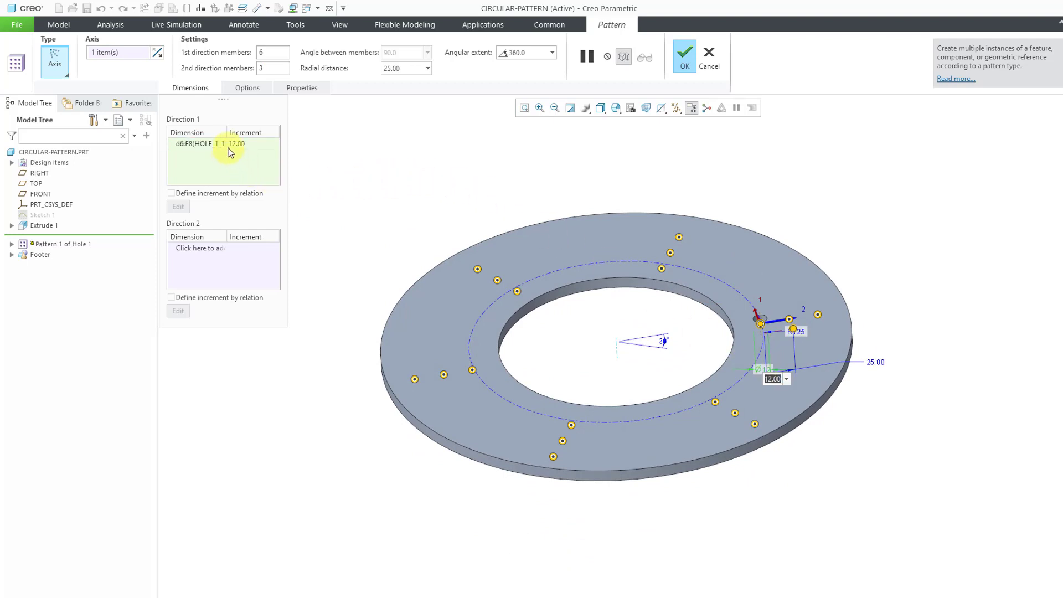
{"action": "type", "text": "2"}
{"action": "left_click", "coordinate": [271, 173]}
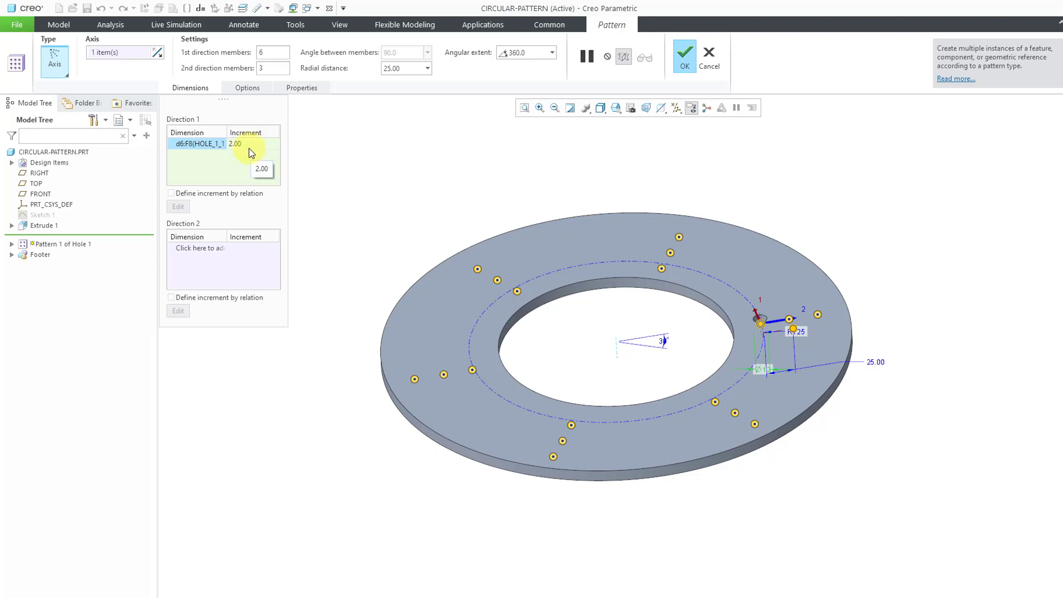
Remove the diameter dimension from the pattern's first direction and accept the axis pattern
{"action": "right_click", "coordinate": [217, 145]}
{"action": "left_click", "coordinate": [252, 148]}
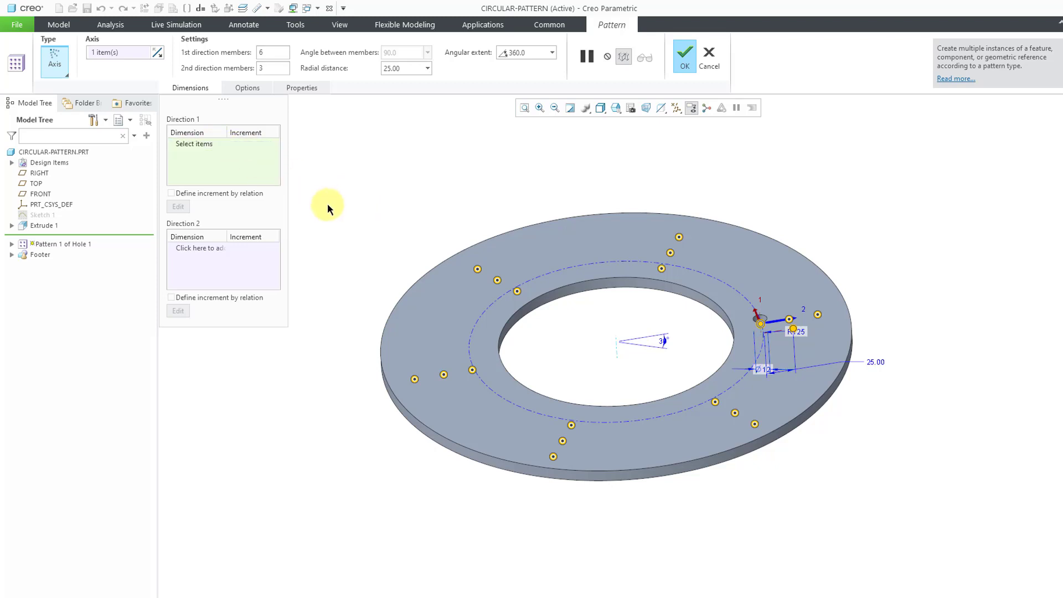
{"action": "left_click", "coordinate": [682, 58]}
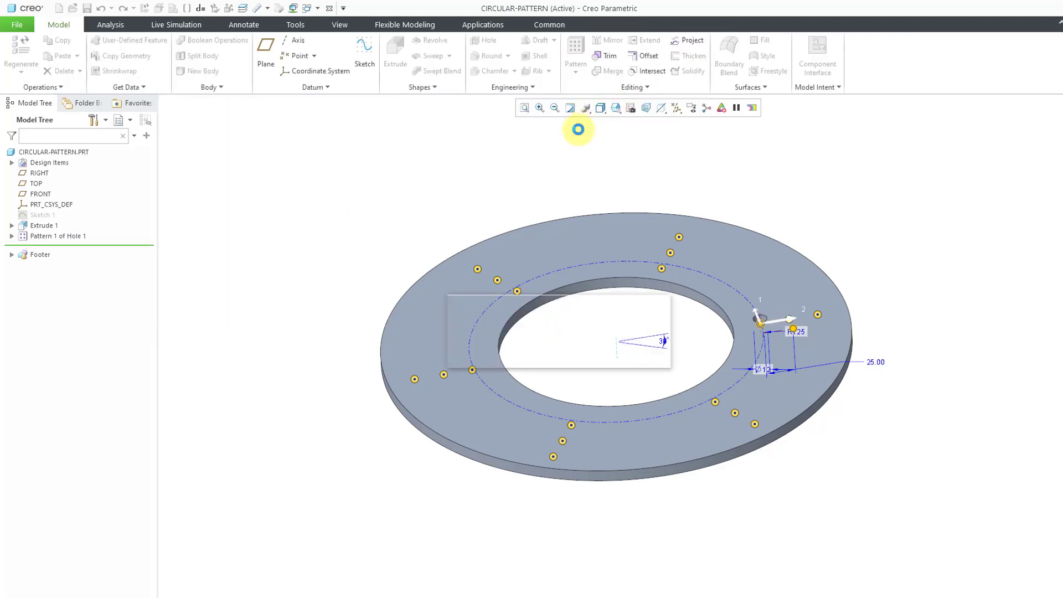
{"action": "mouse_move", "coordinate": [542, 194]}
{"action": "middle_mouse_down"}
{"action": "mouse_move", "coordinate": [550, 226]}
{"action": "mouse_move", "coordinate": [544, 212]}
{"action": "middle_mouse_up"}
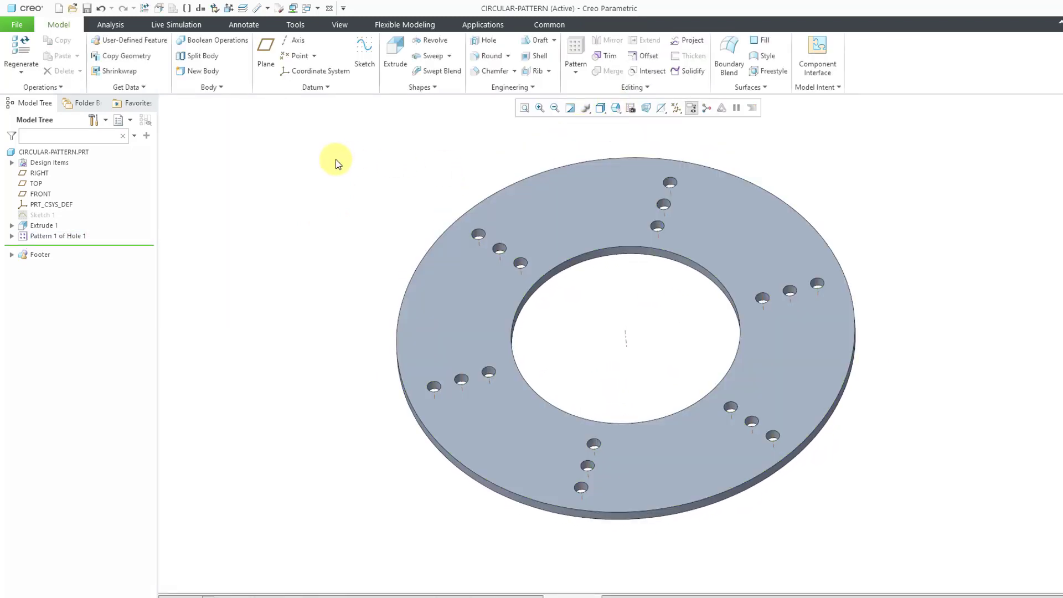
Redefine the hole pattern and change its type from Axis to Dimension, agreeing to replace the existing members
{"action": "left_click", "coordinate": [73, 237]}
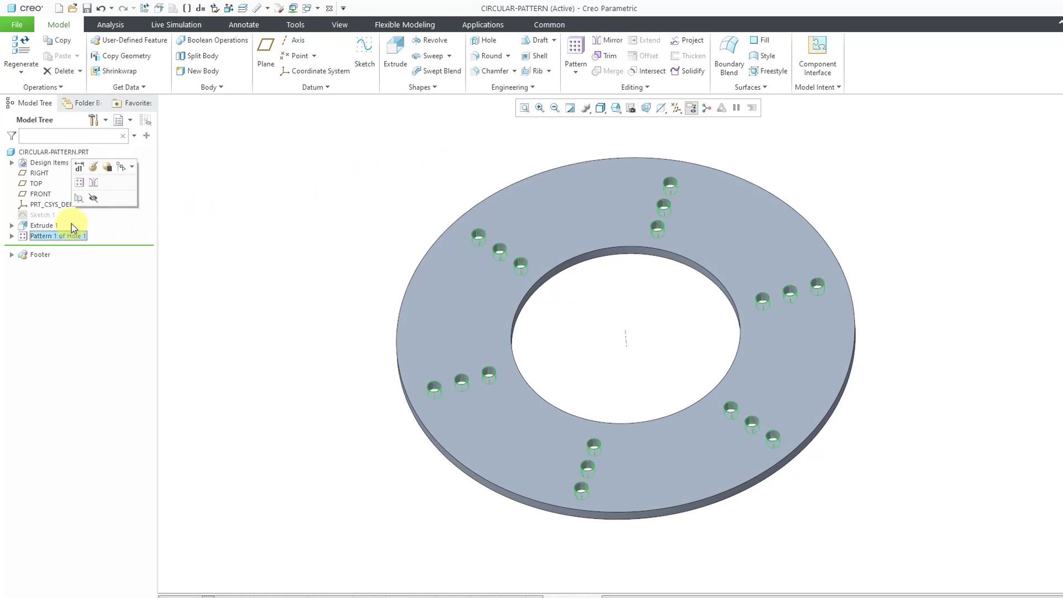
{"action": "left_click", "coordinate": [93, 167]}
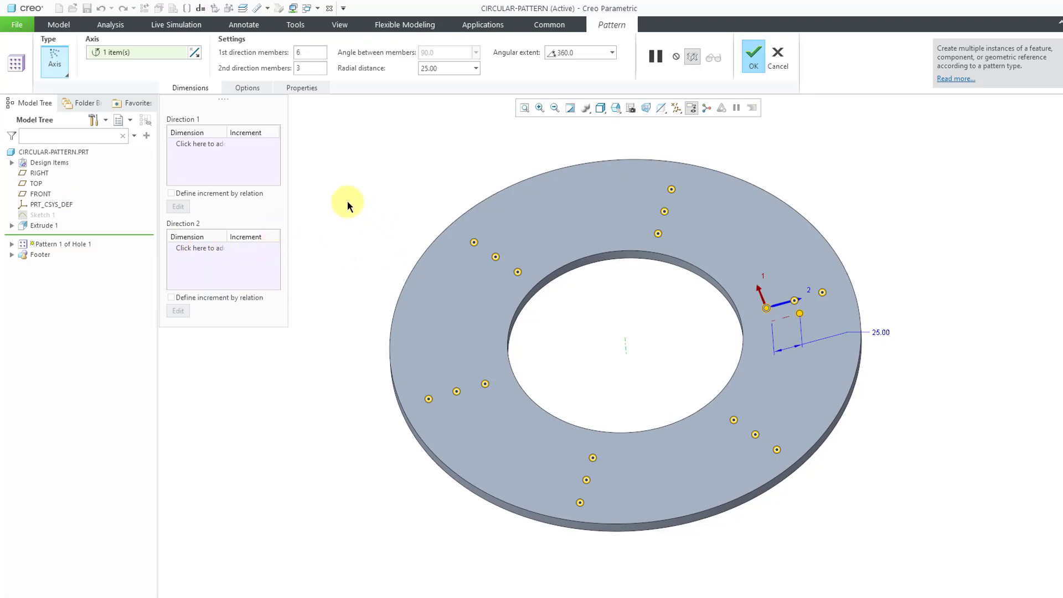
{"action": "left_click", "coordinate": [59, 74]}
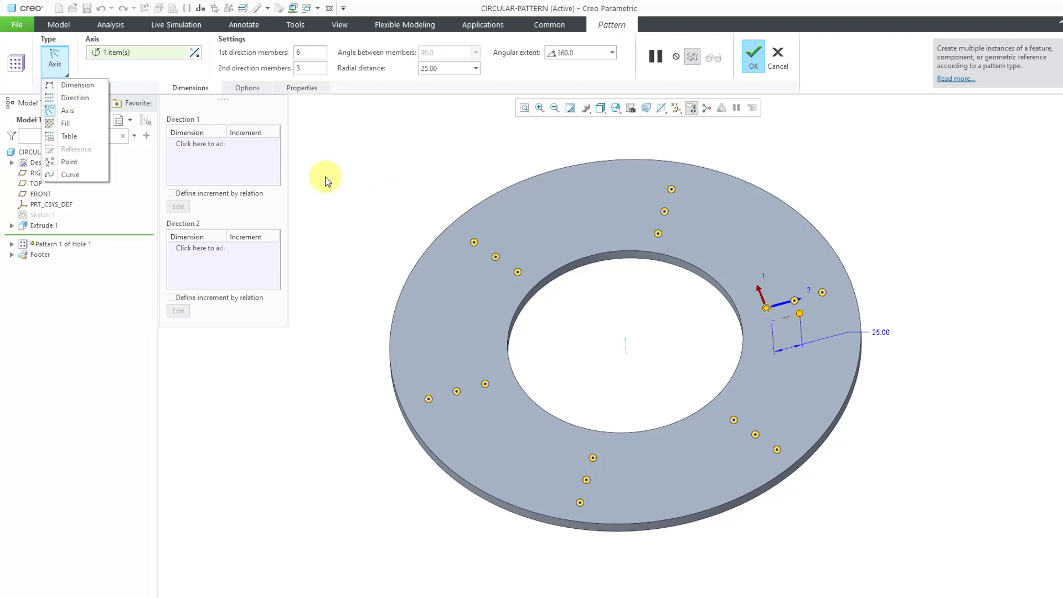
{"action": "key", "text": "Escape"}
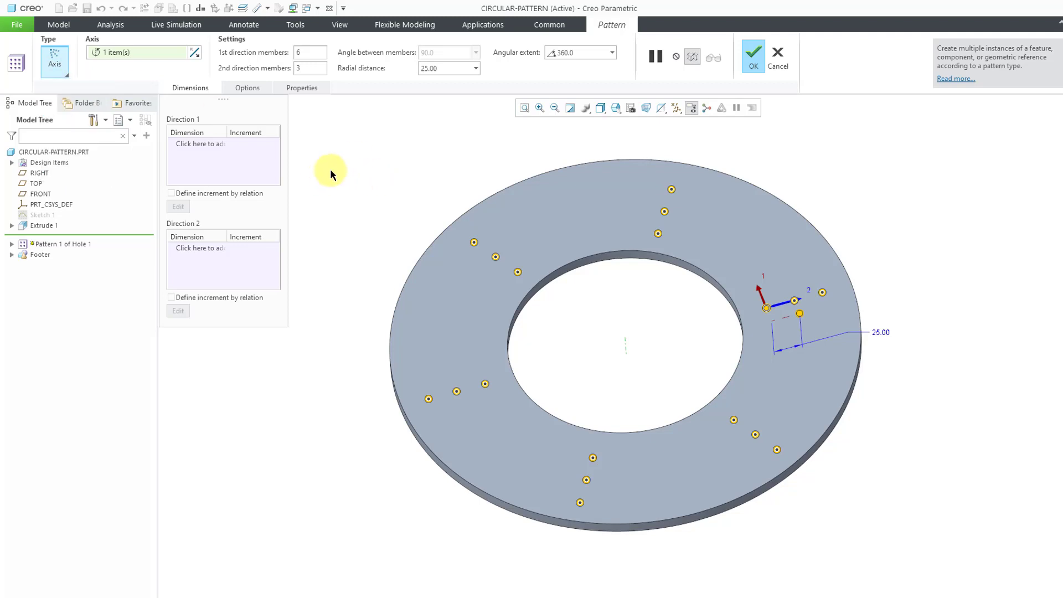
{"action": "right_click", "coordinate": [334, 173]}
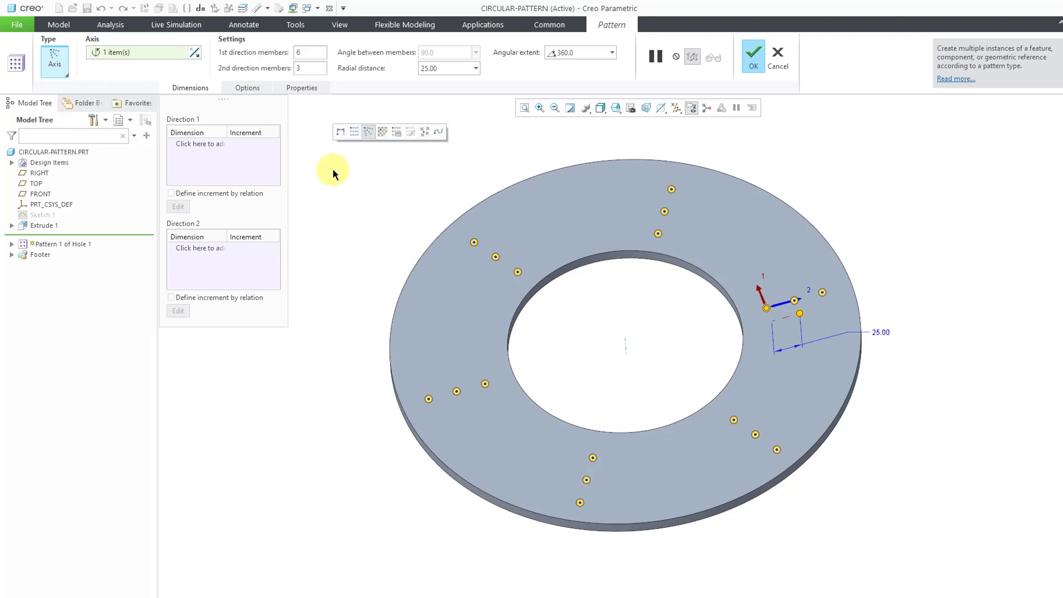
{"action": "left_click", "coordinate": [341, 133]}
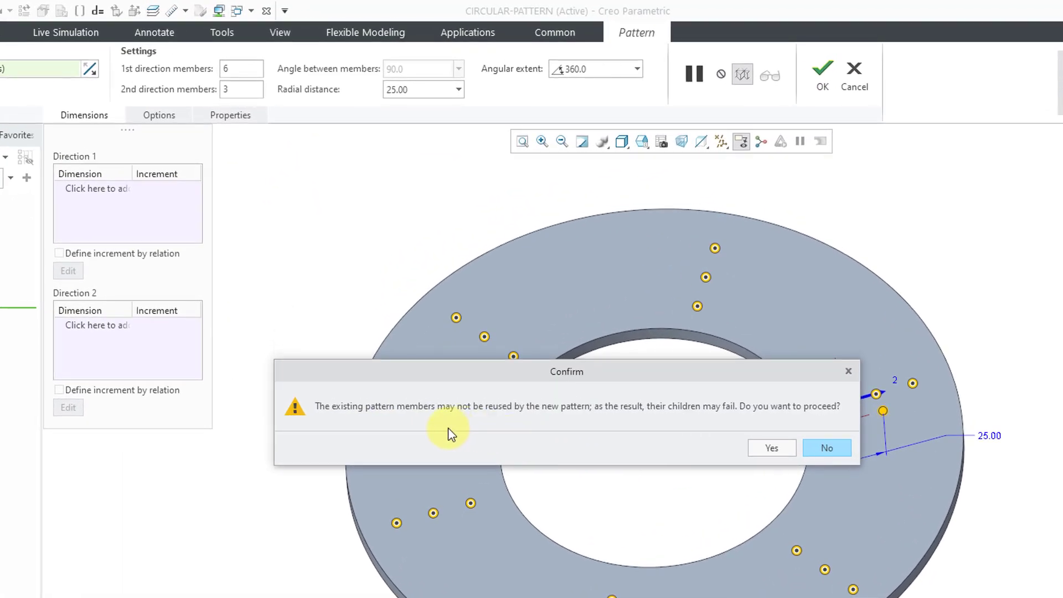
{"action": "left_click", "coordinate": [772, 448]}
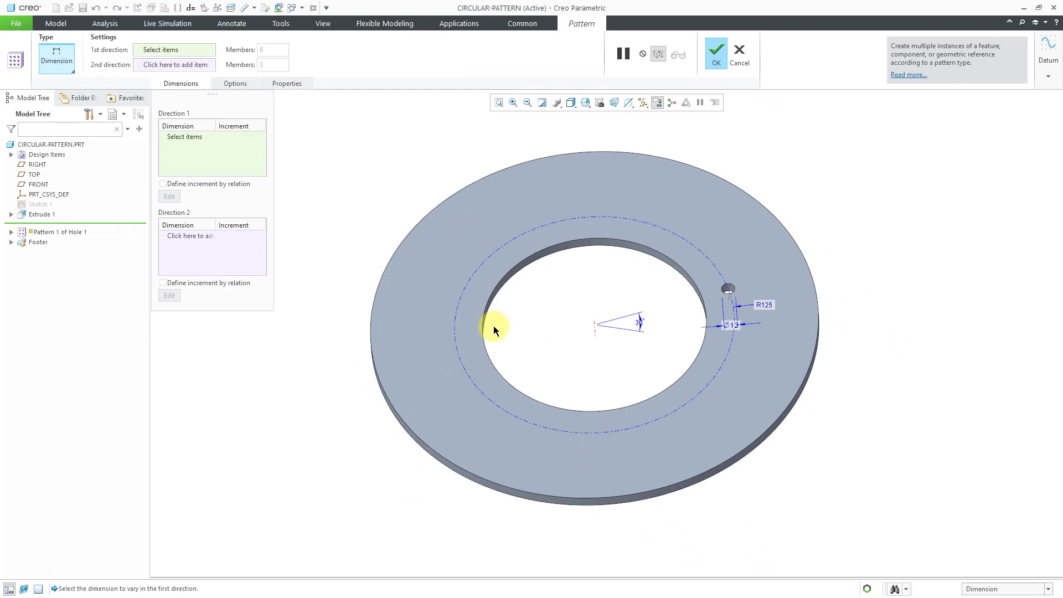
Vary the hole's angular dimension by 60 degrees in the first direction and its placement radius by 25 in the second direction
{"action": "left_click", "coordinate": [641, 326]}
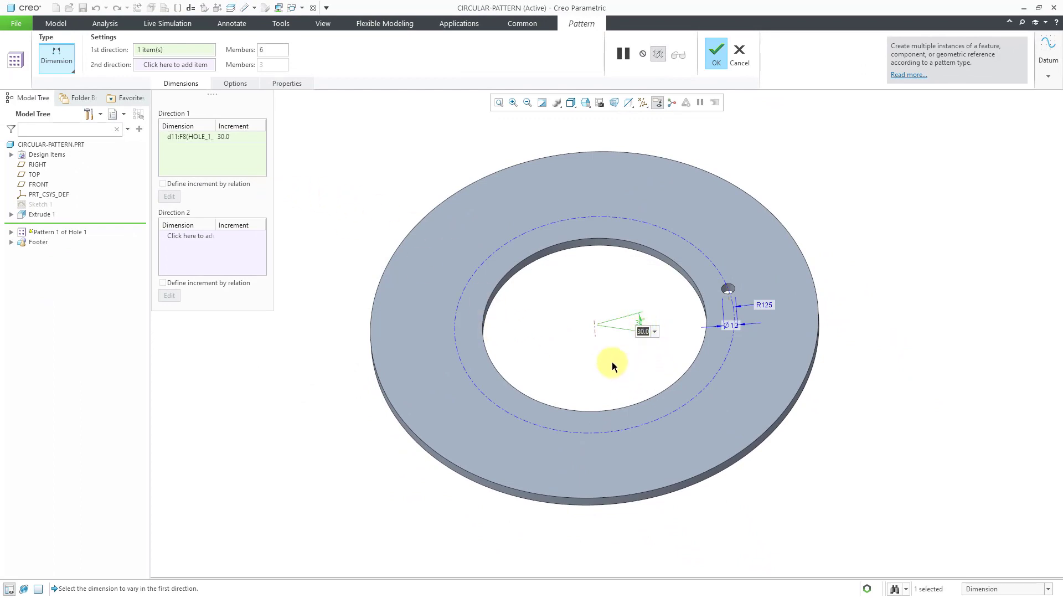
{"action": "key", "text": "Return"}
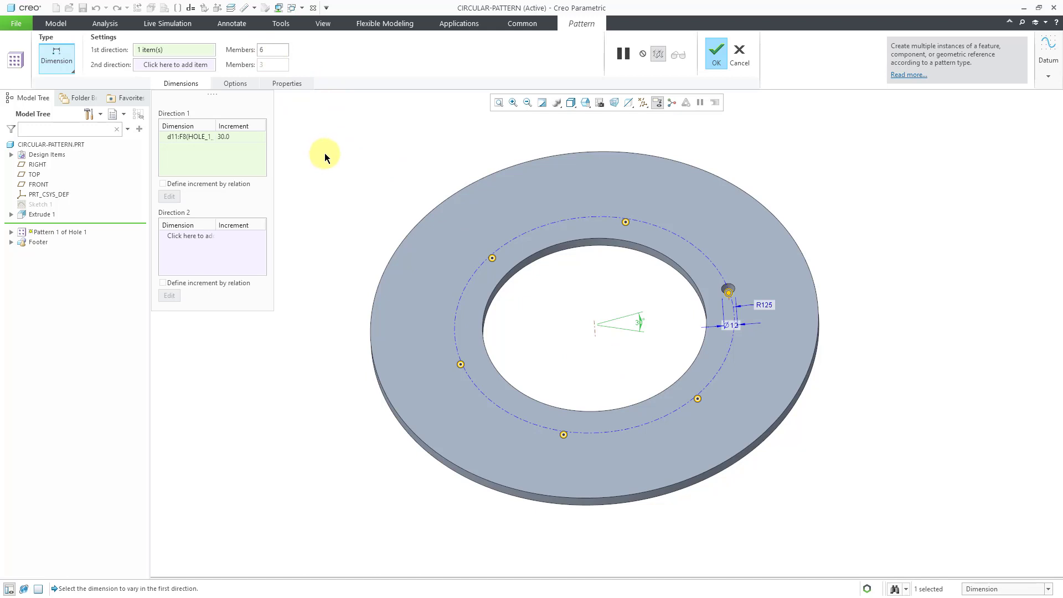
{"action": "left_click", "coordinate": [179, 64]}
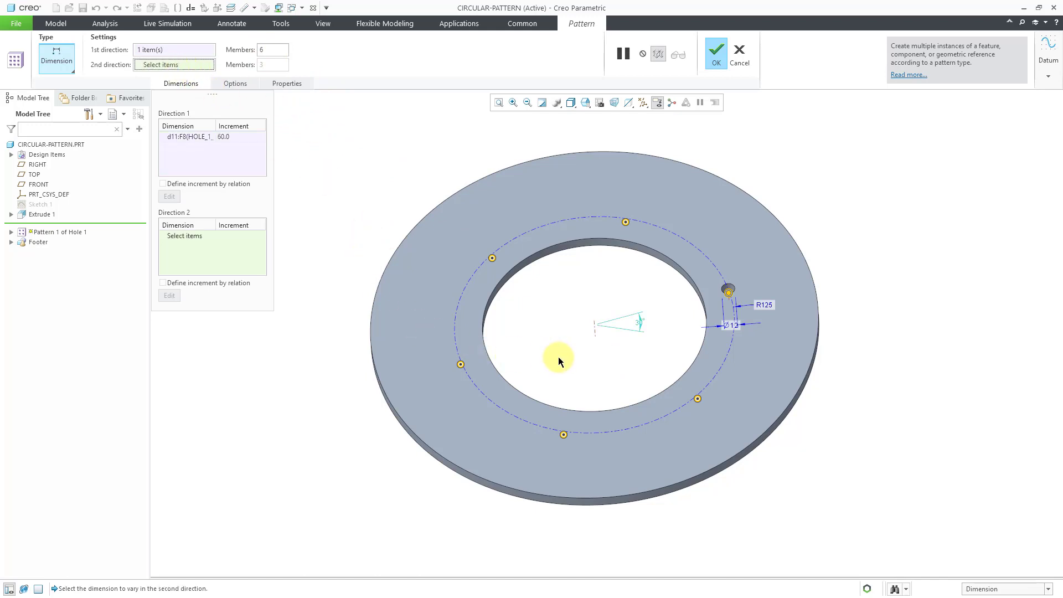
{"action": "middle_click_drag", "start_coordinate": [558, 358], "coordinate": [589, 347]}
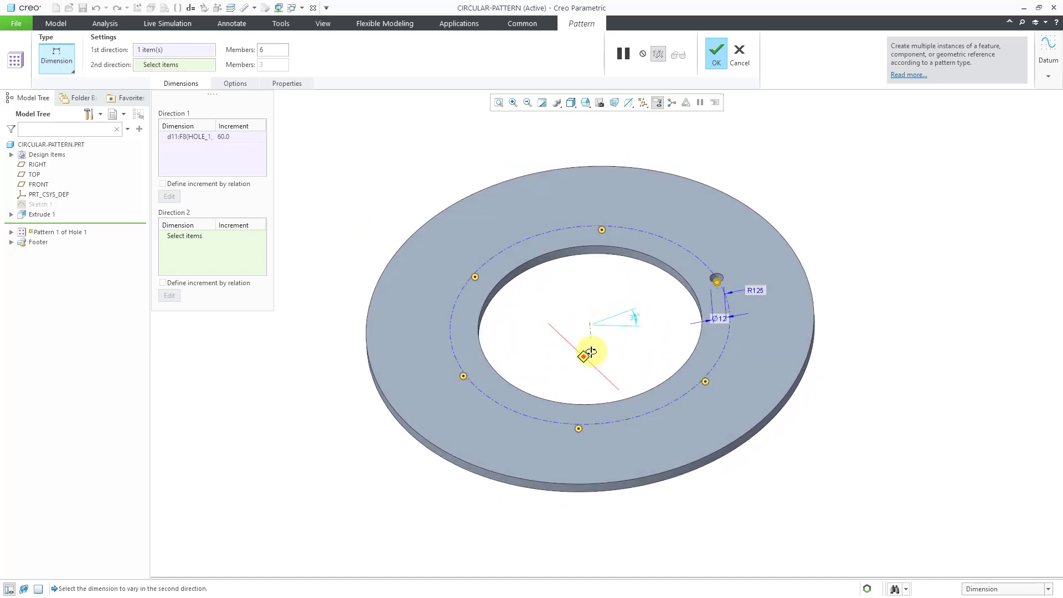
{"action": "left_click", "coordinate": [755, 290]}
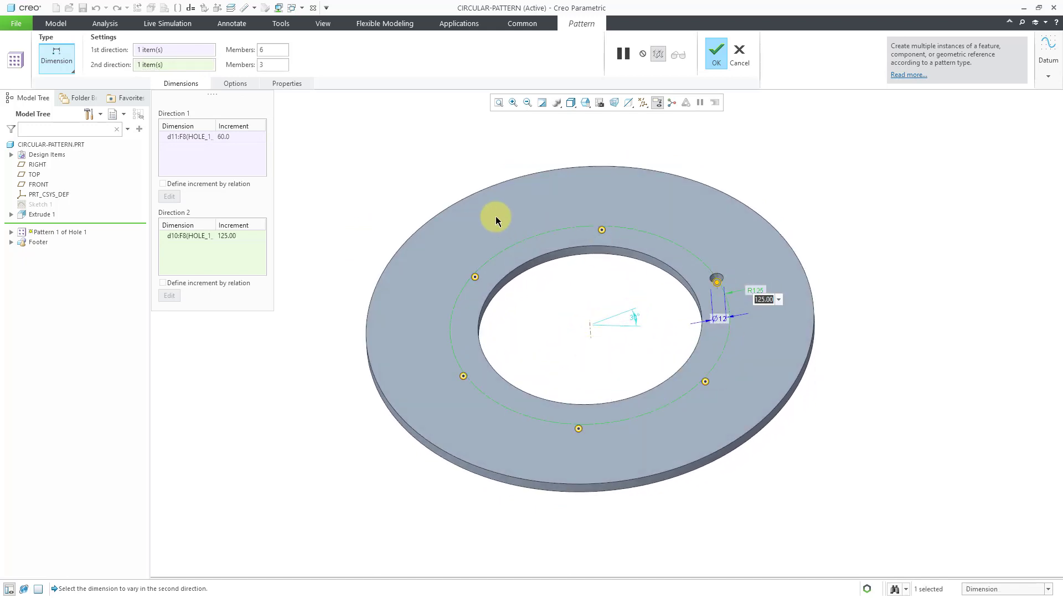
{"action": "left_click", "coordinate": [251, 236]}
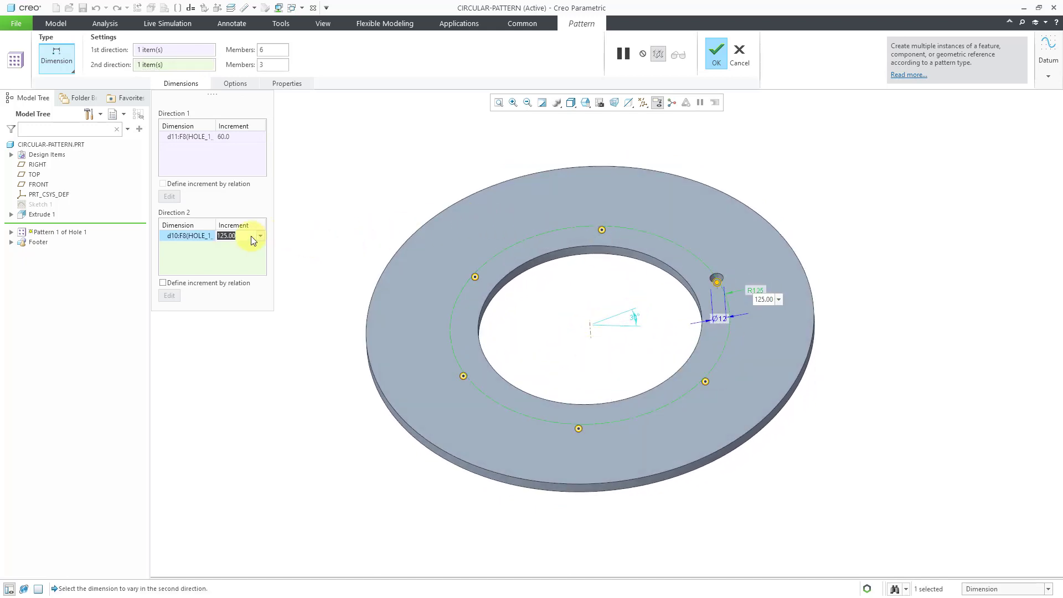
{"action": "type", "text": "25"}
{"action": "key", "text": "Return"}
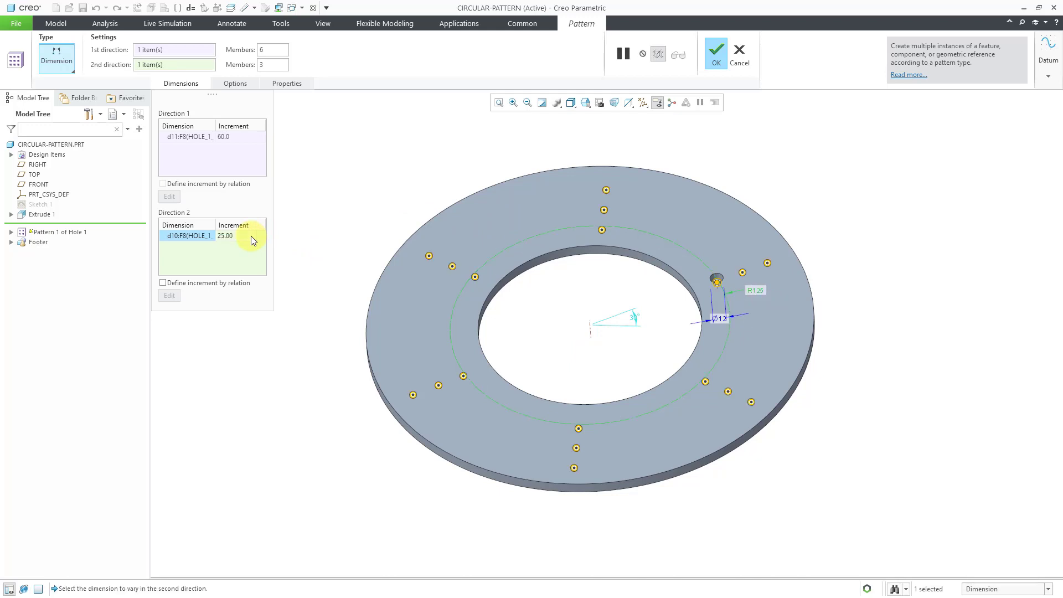
Set the second-direction members to 2 and accept the dimension pattern
{"action": "double_click", "coordinate": [270, 66]}
{"action": "type", "text": "2"}
{"action": "key", "text": "Return"}
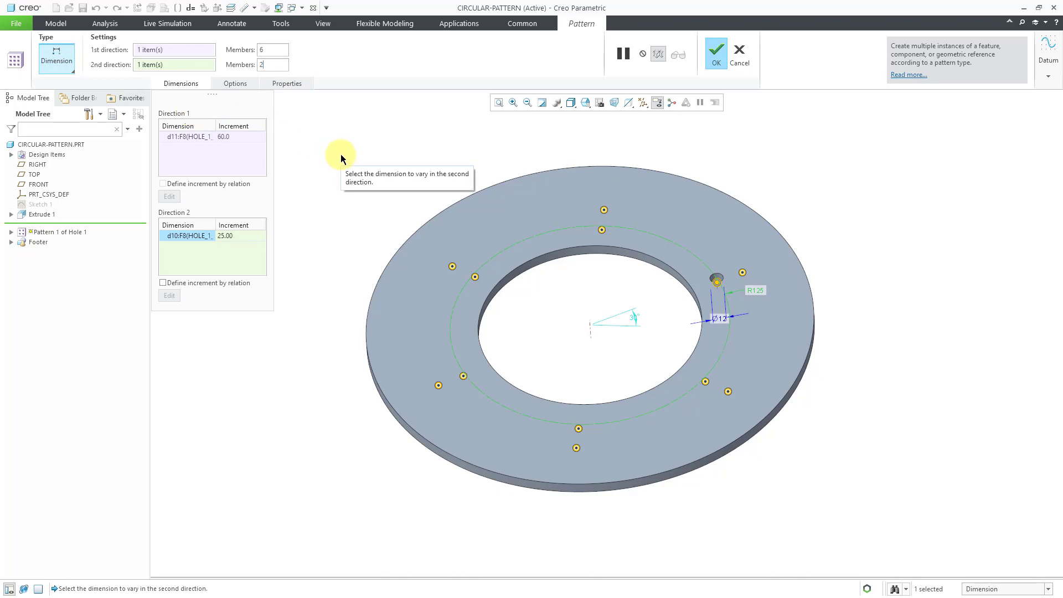
{"action": "left_click", "coordinate": [716, 59]}
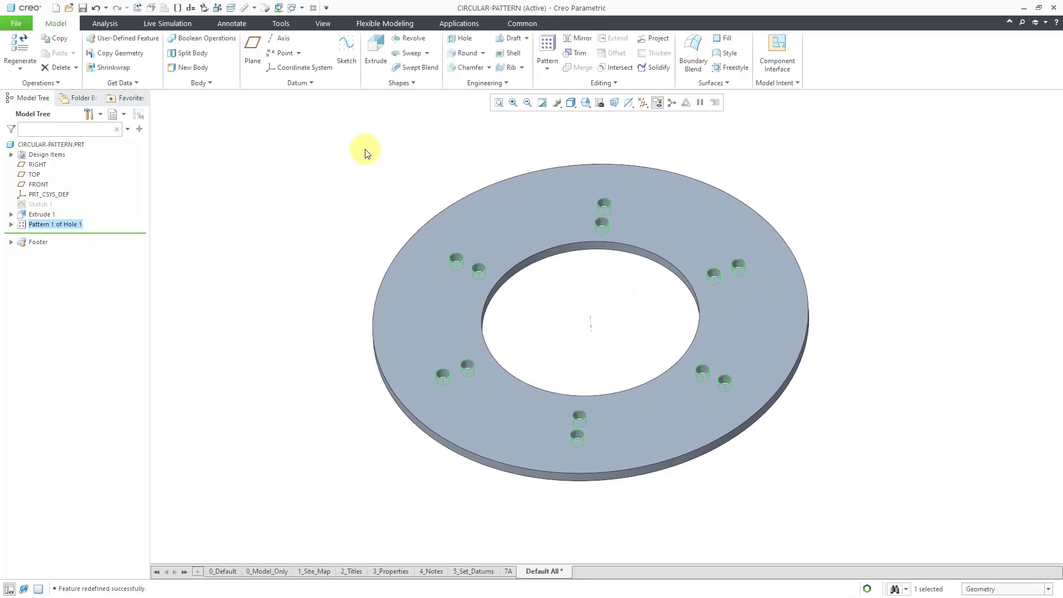